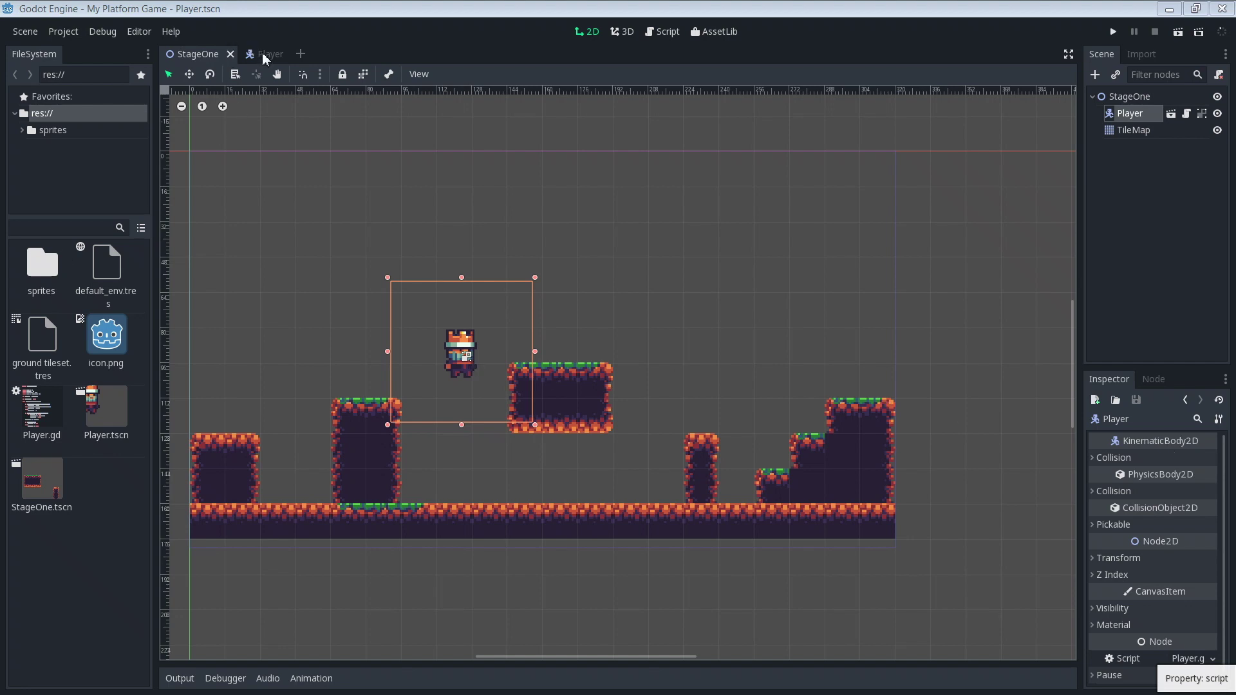
- Switch the editor from the StageOne level to the Player.tscn scene
left_click(262, 55)
- Delete the Sprite node from the Player scene, then select the Player root node
left_click(1131, 116)
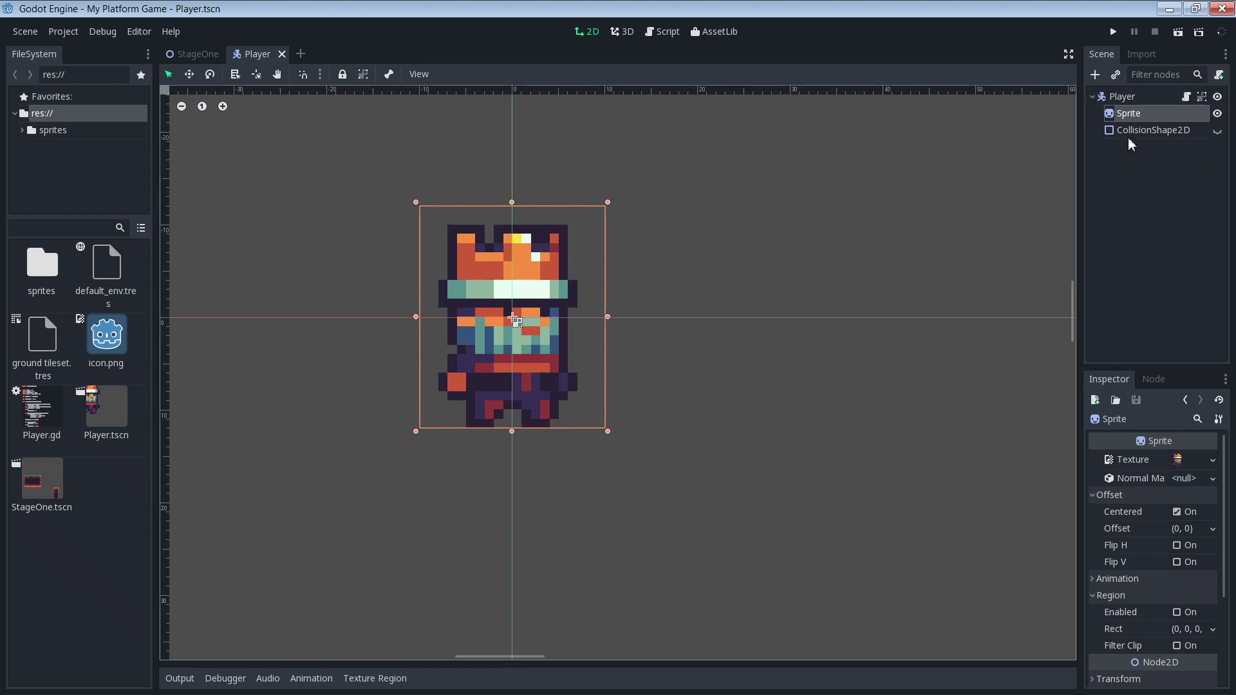
key("Delete")
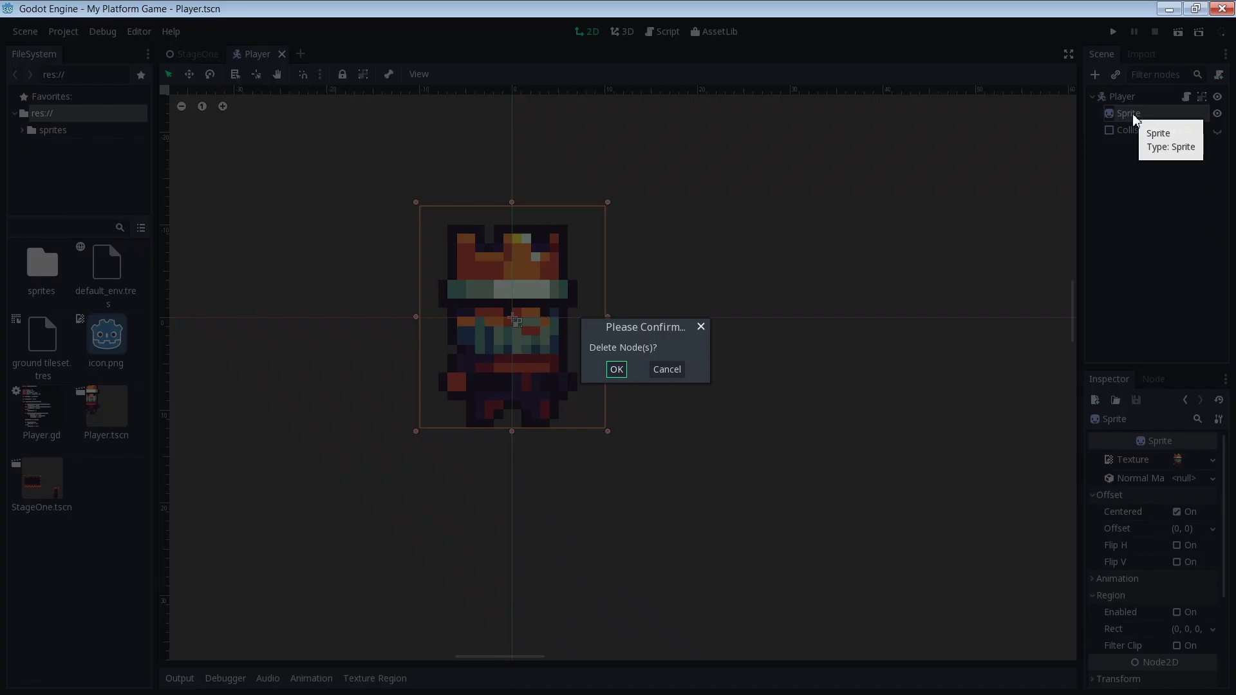
left_click(616, 369)
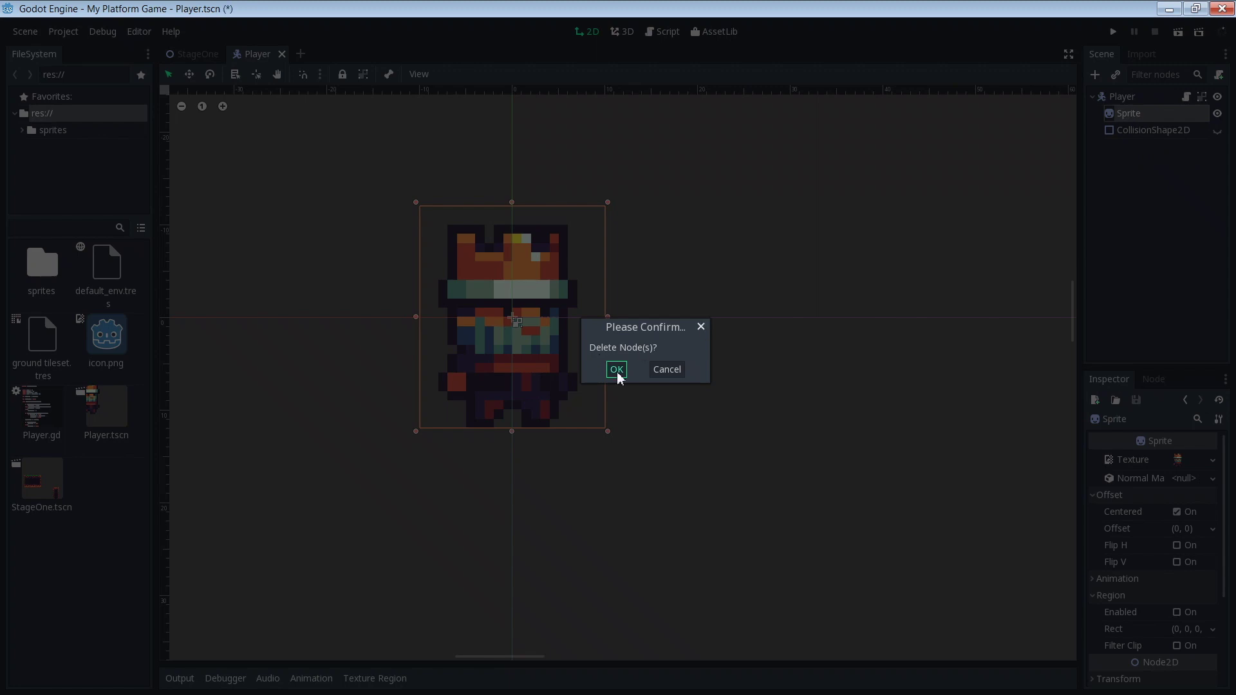
left_click(1124, 96)
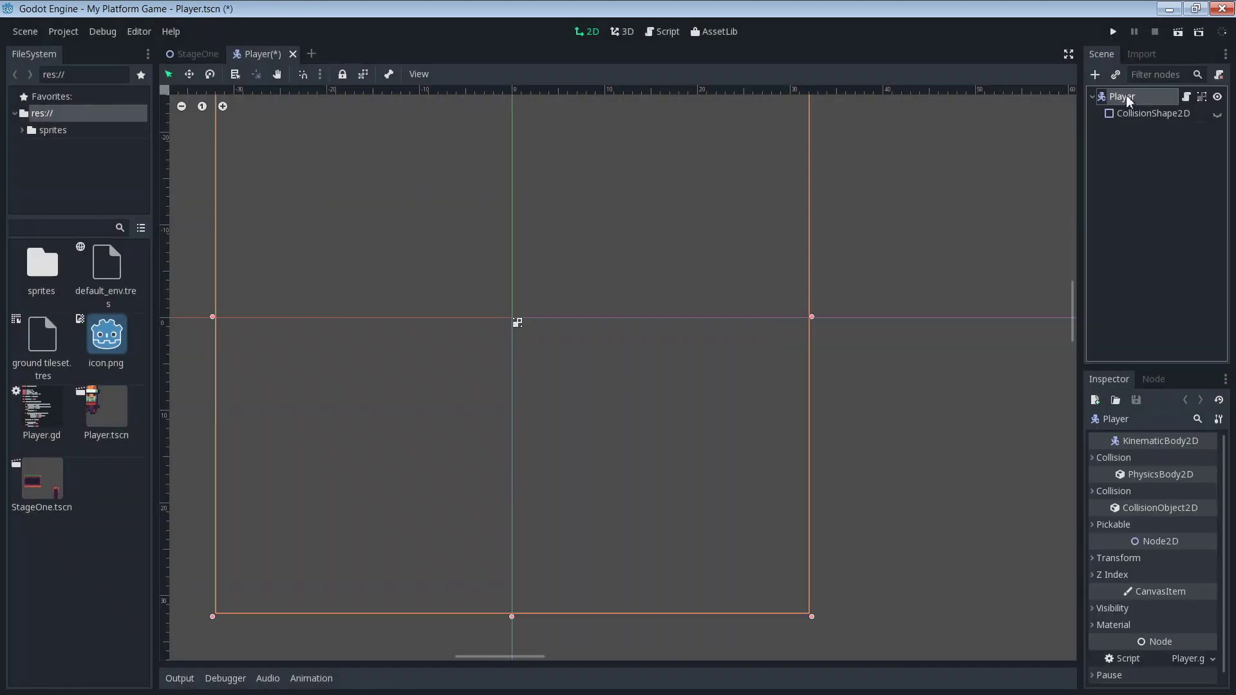
- Add an AnimatedSprite child to Player above CollisionShape2D and review its missing-SpriteFrames warning
left_click(1095, 76)
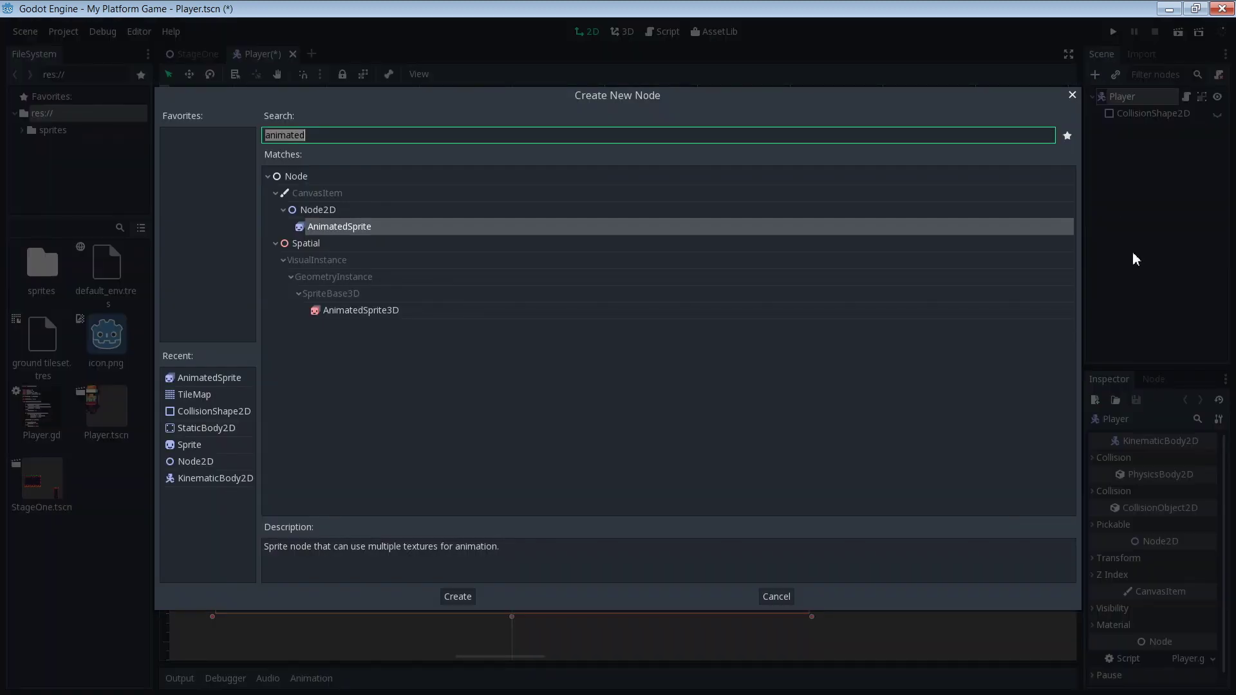
type("ani")
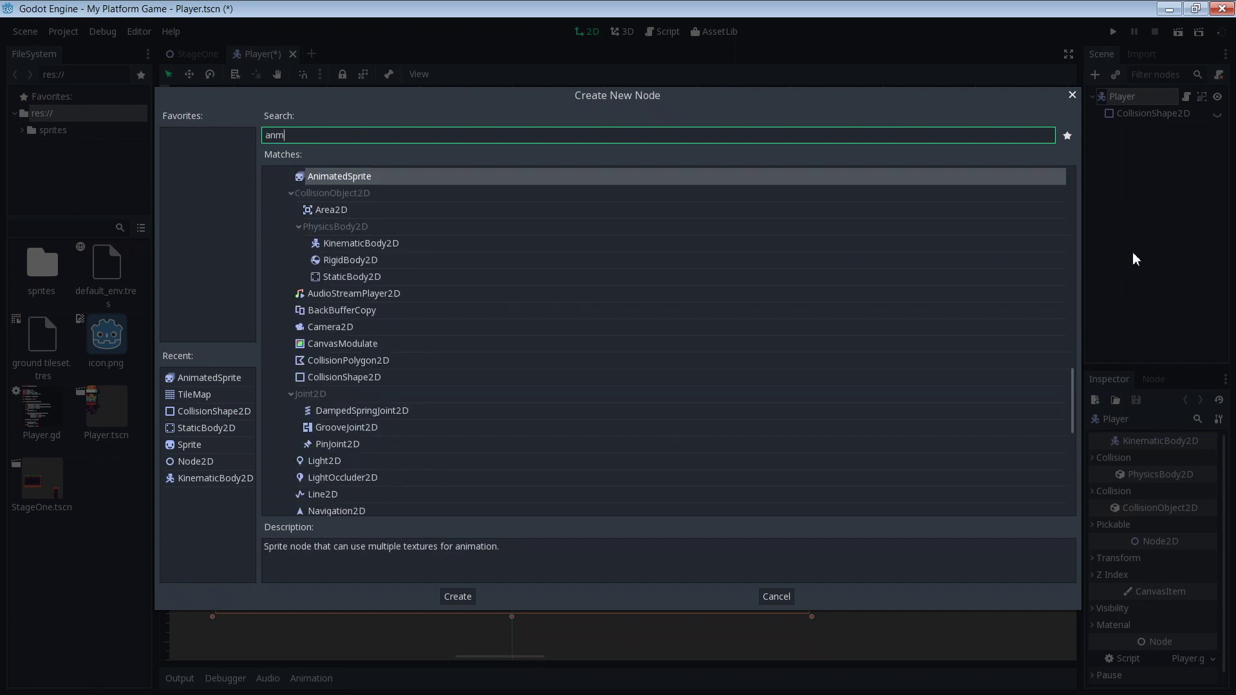
type("matedsp")
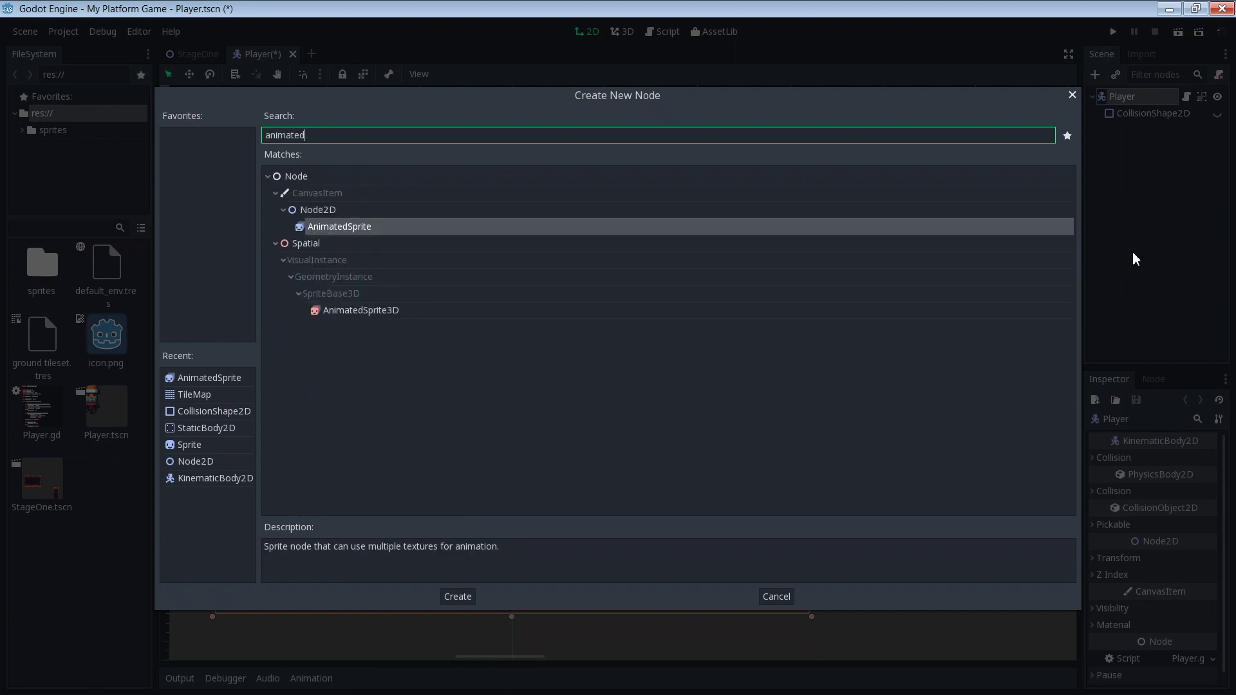
double_click(345, 226)
left_click_drag(1129, 129, 1130, 106)
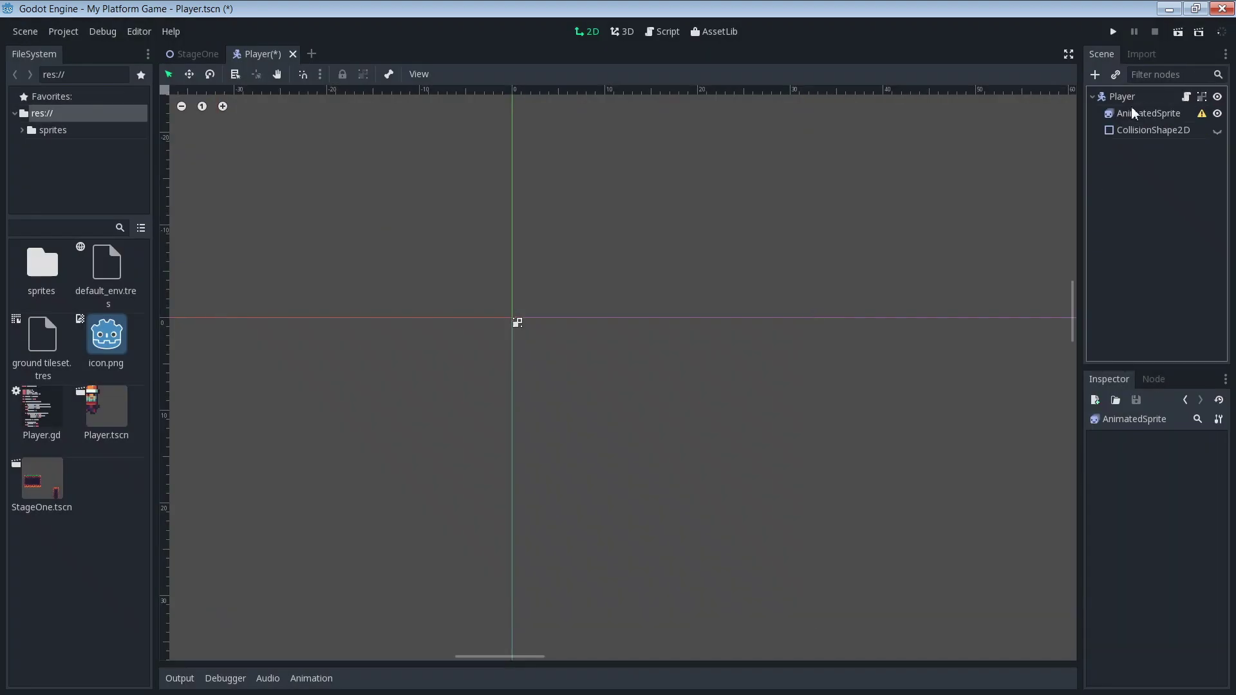
left_click(1202, 114)
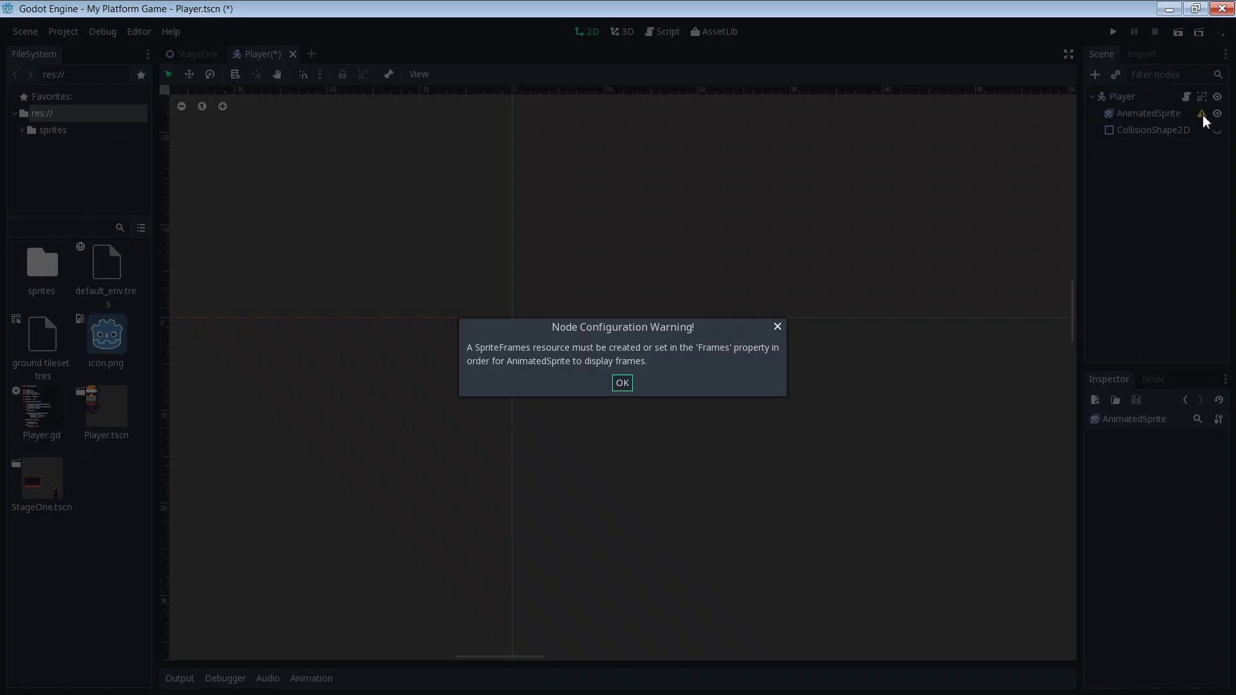
left_click(622, 383)
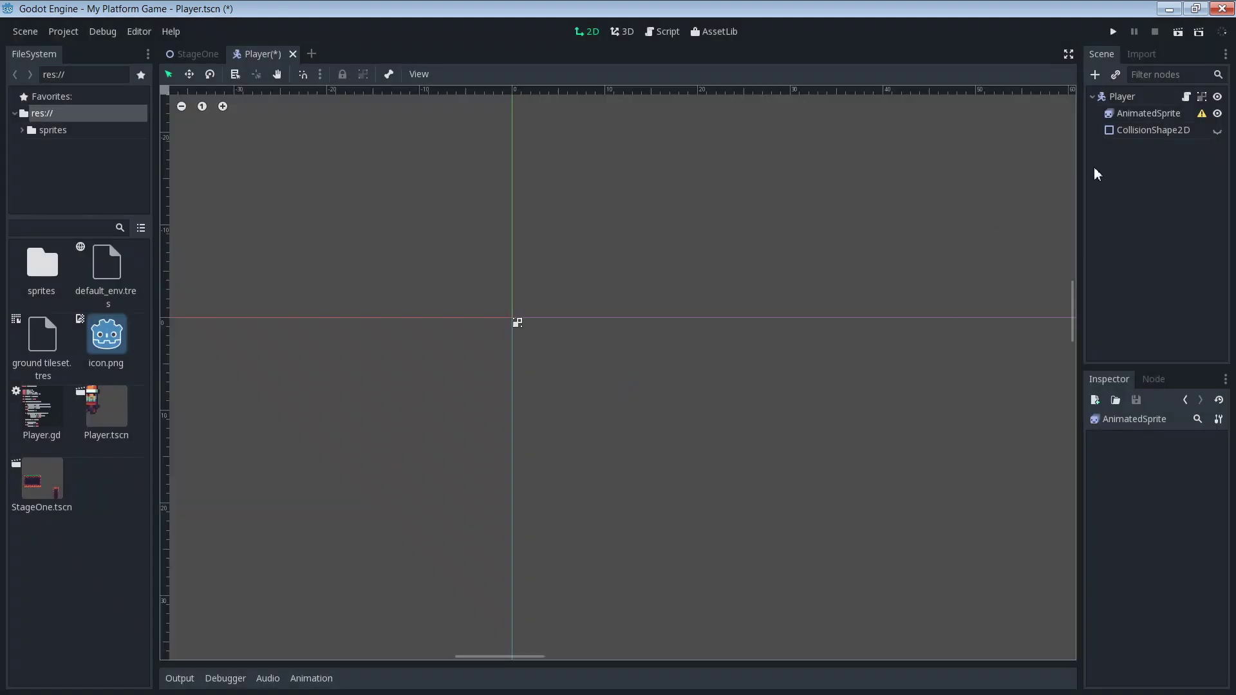
left_click(1151, 114)
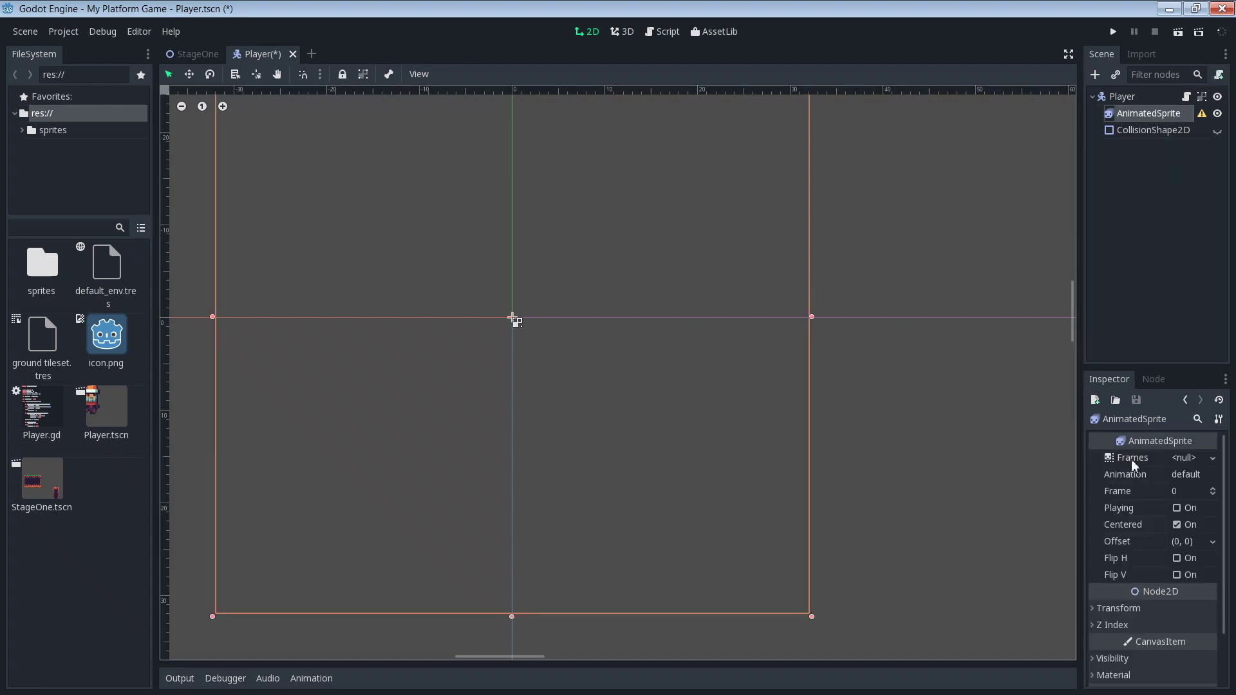
- Give the AnimatedSprite's Frames property a new SpriteFrames resource and open it for editing
left_click(1217, 461)
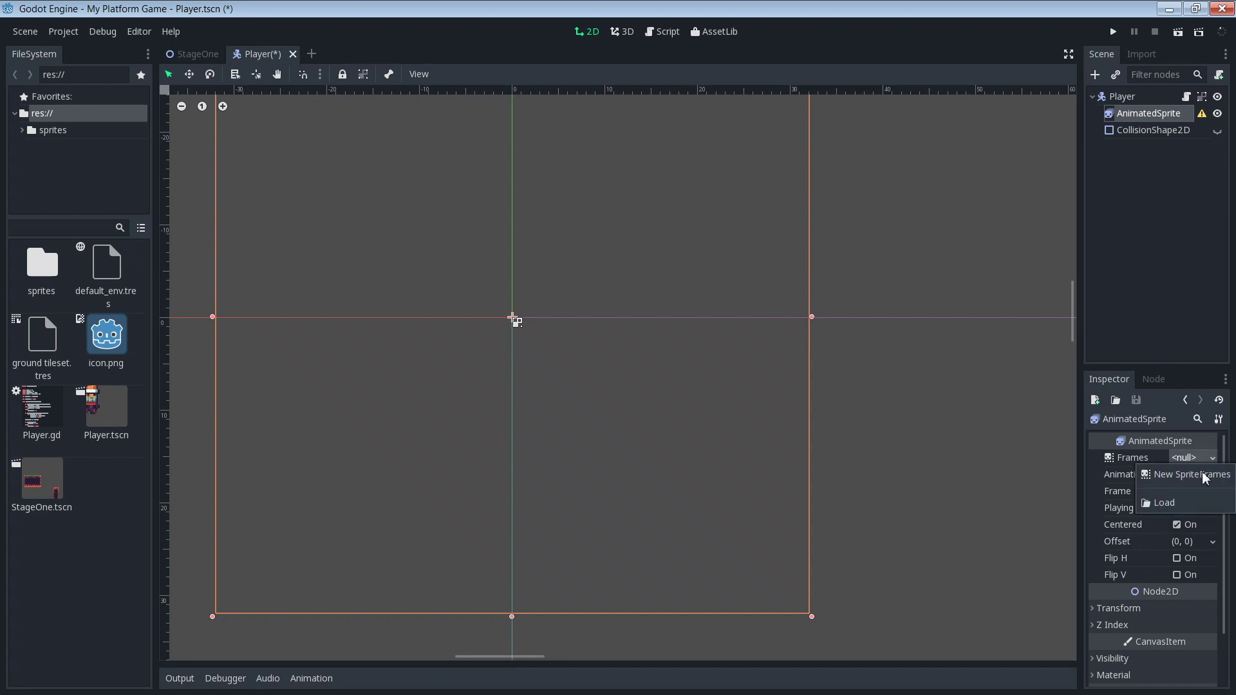
left_click(1207, 481)
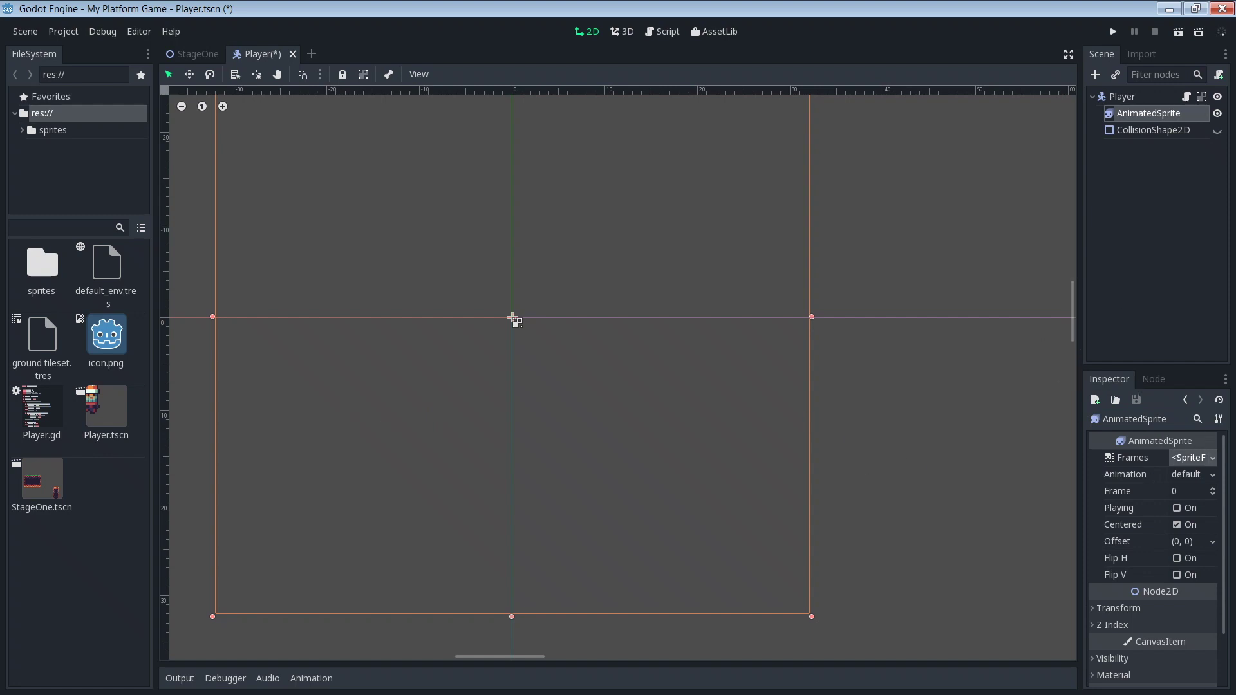
left_click(1189, 457)
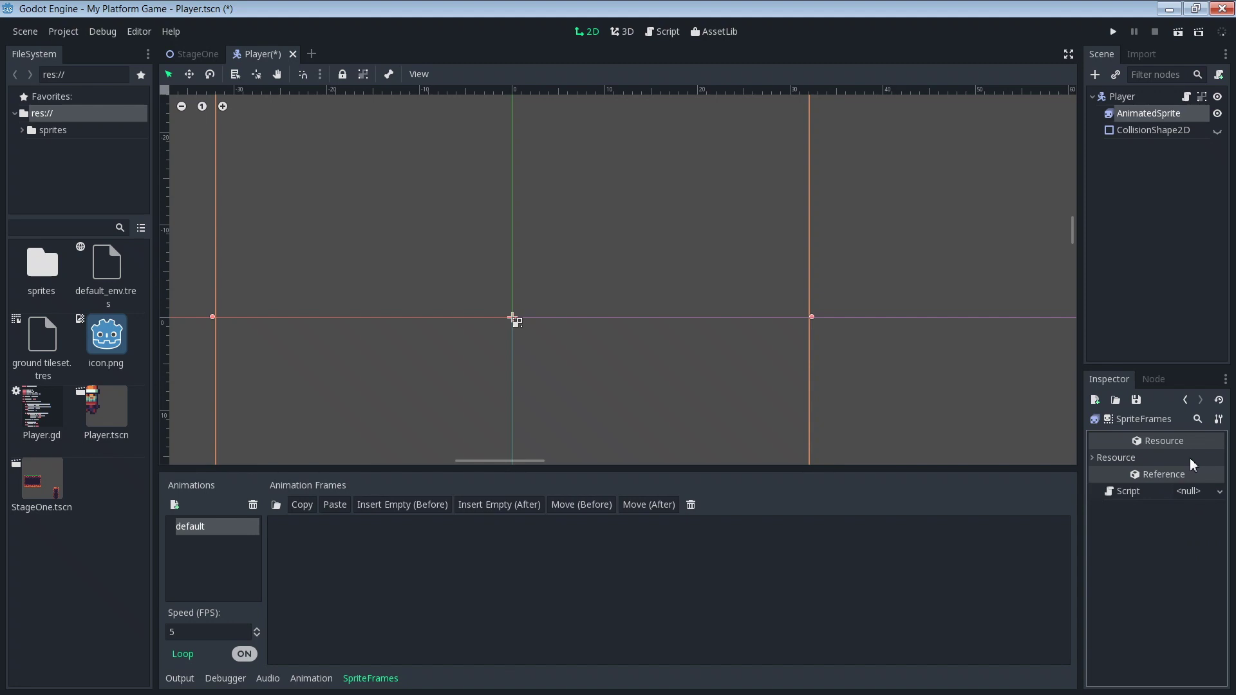
- Rename the SpriteFrames animation 'default' to 'idle'
left_click(218, 526)
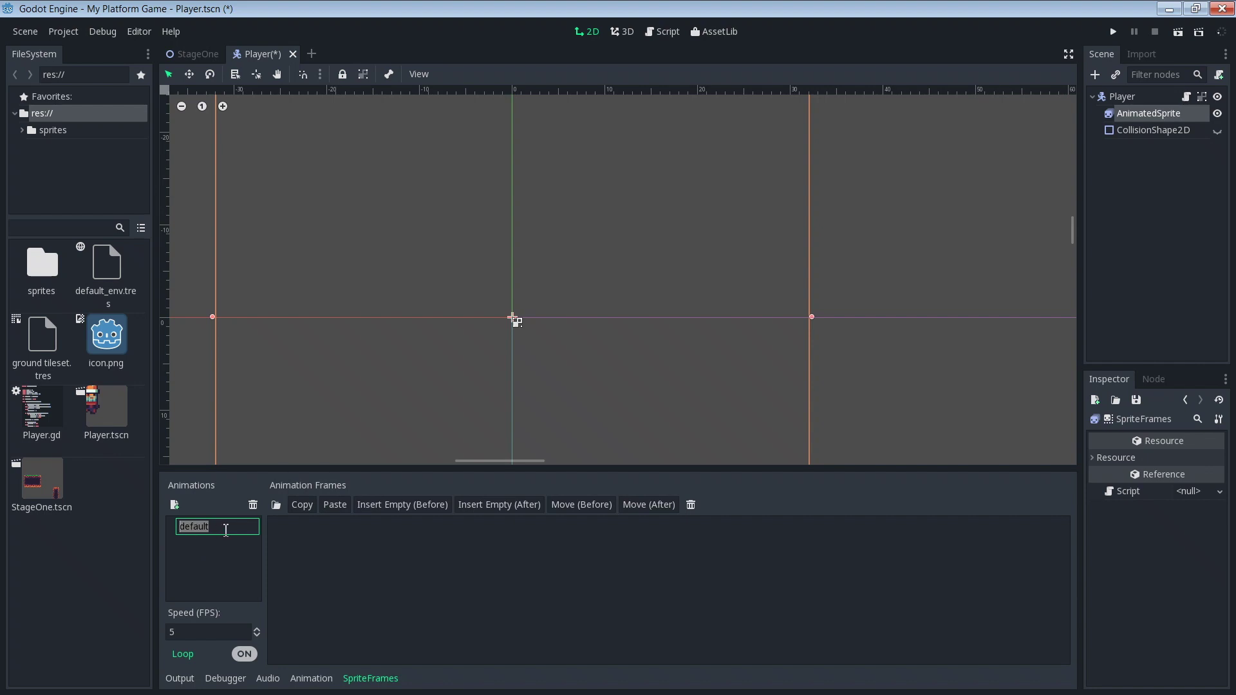
type("idle")
left_click(291, 558)
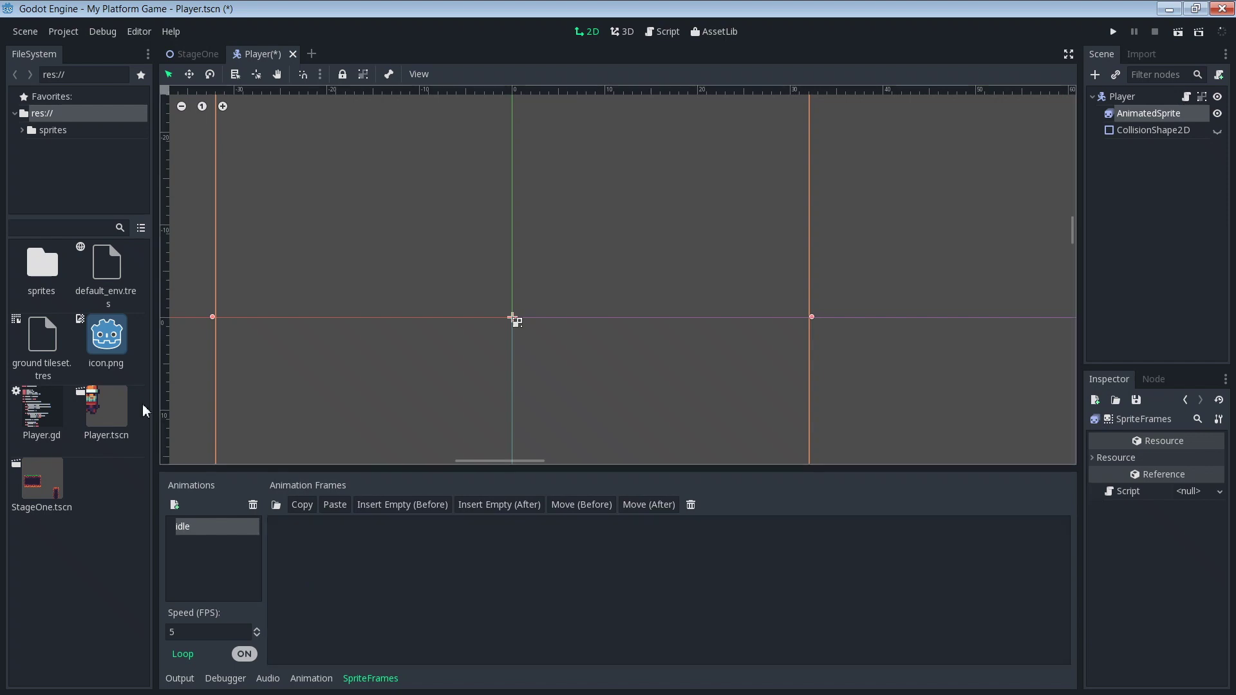
- Add idle 00.png from sprites/player as the idle animation's frame
double_click(32, 255)
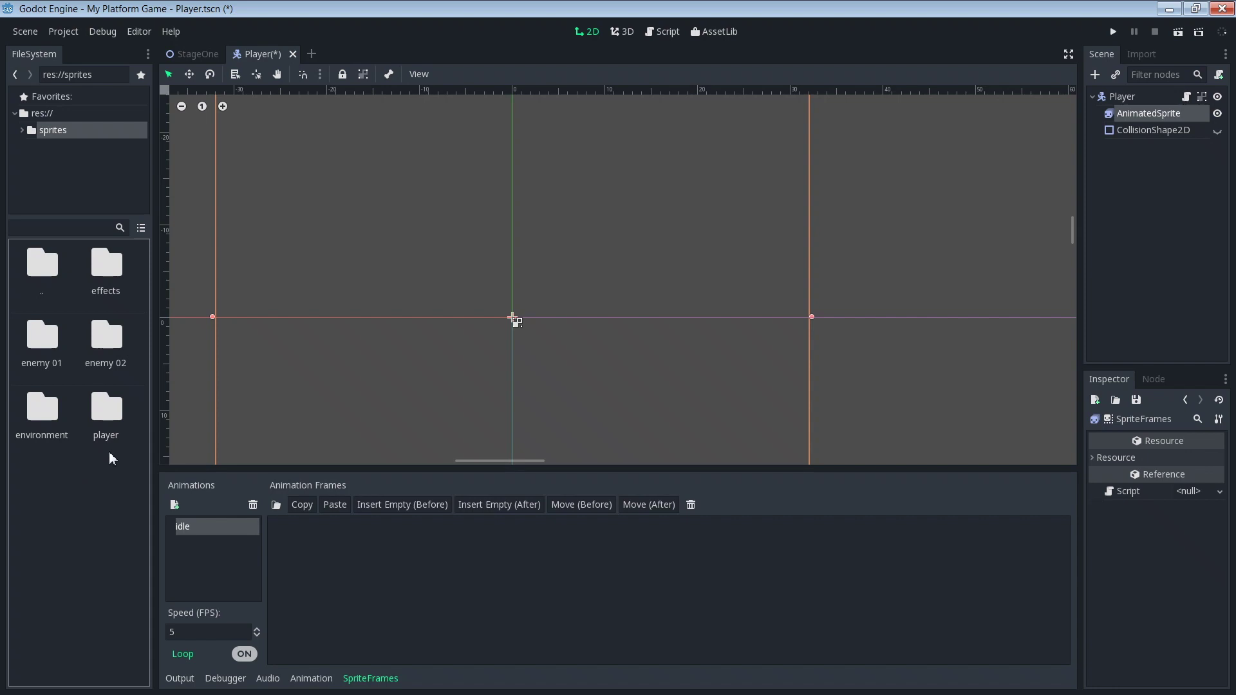
double_click(106, 412)
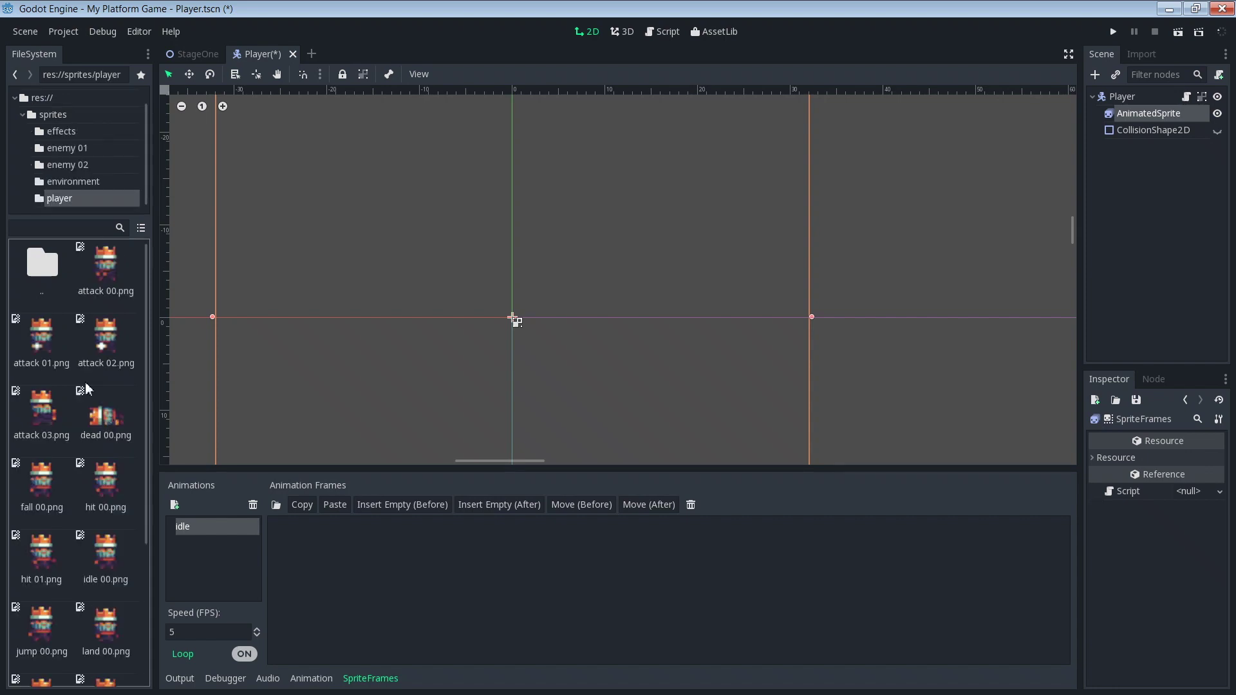
left_click(80, 442)
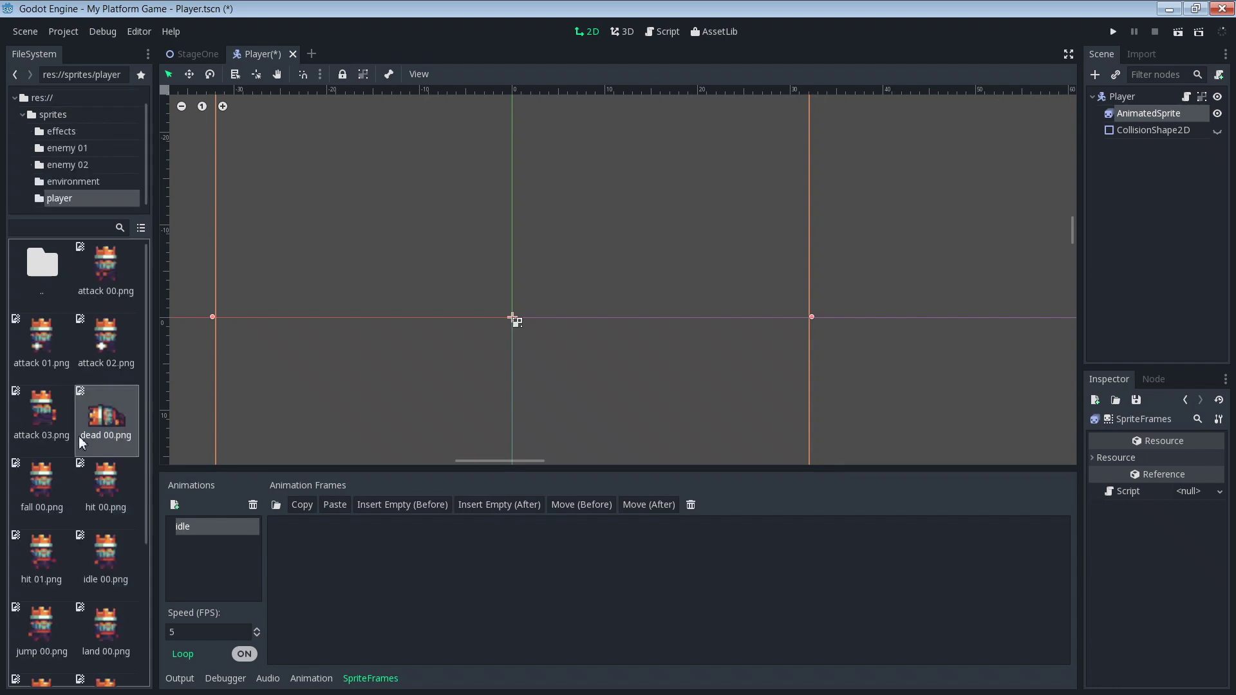
scroll(81, 441, "down", 2)
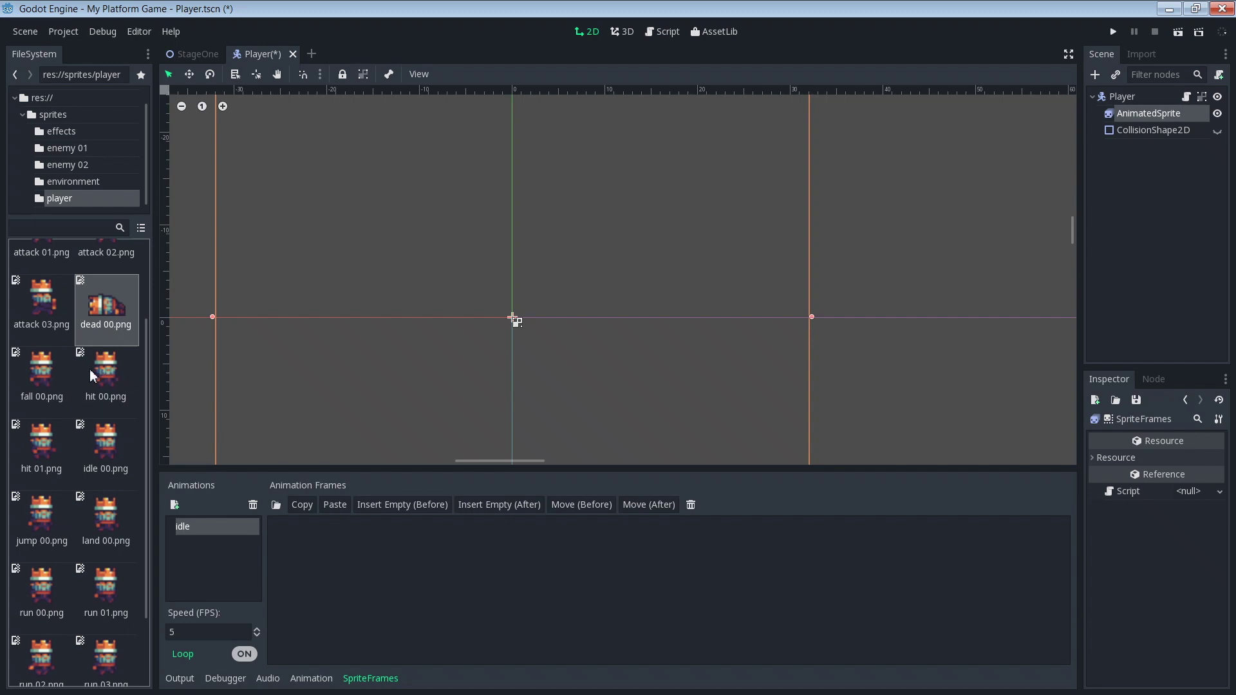
left_click(104, 440)
left_click_drag(105, 440, 361, 561)
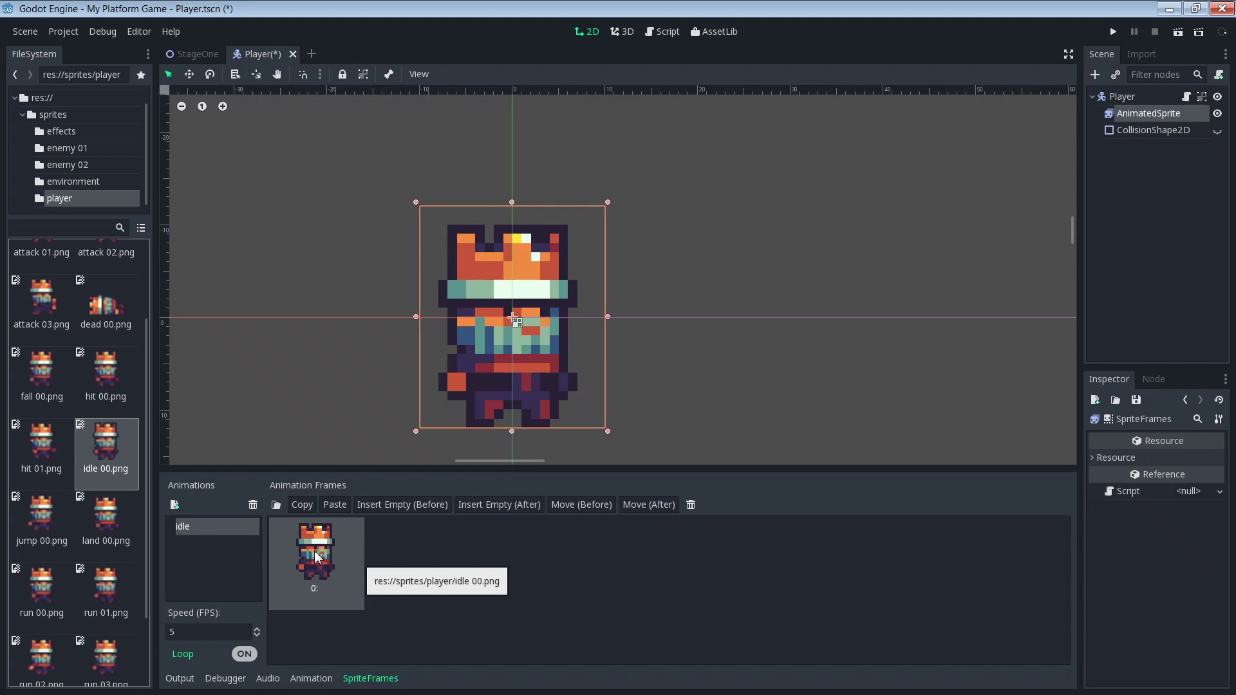
- Set the idle animation's speed to 0 FPS and turn looping off
left_click(197, 632)
type("0")
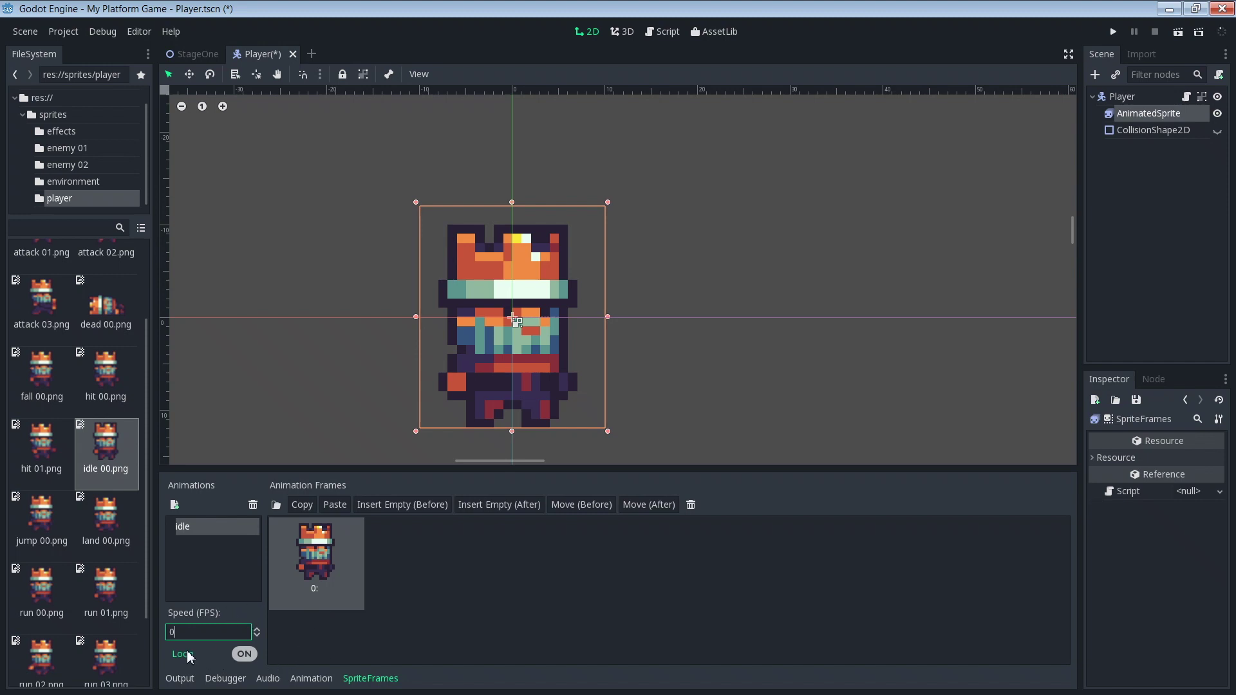
left_click(243, 656)
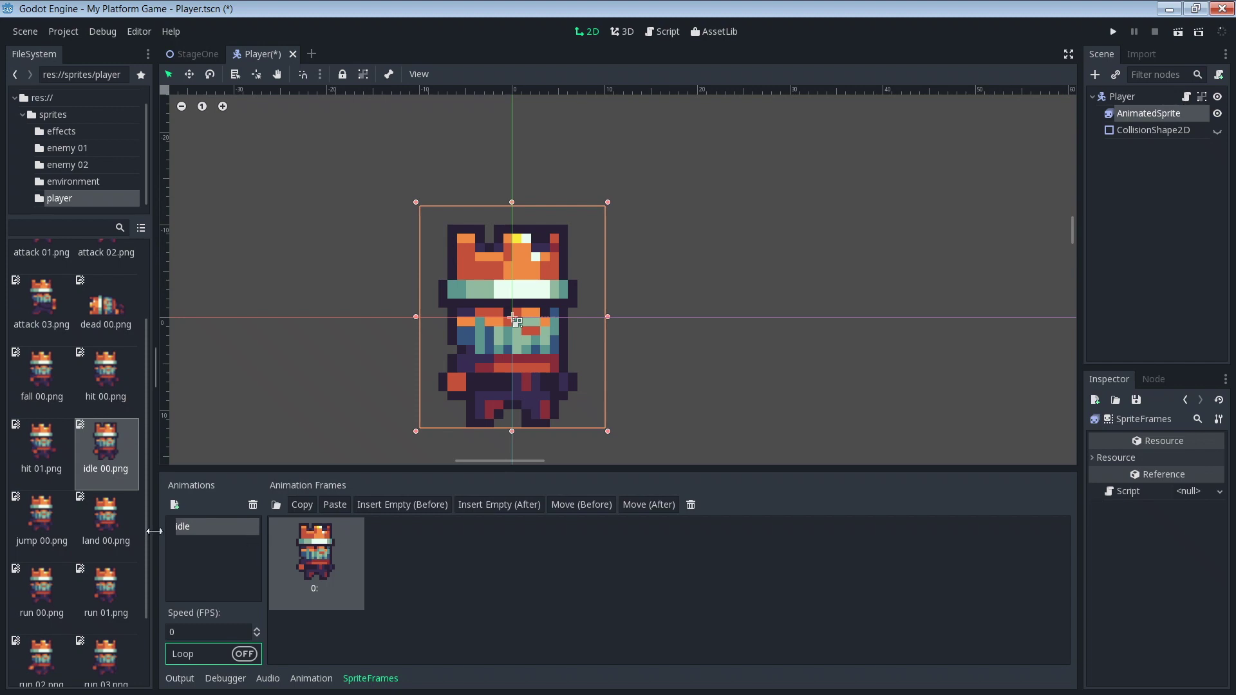
- Create a new animation named 'run'
left_click(175, 505)
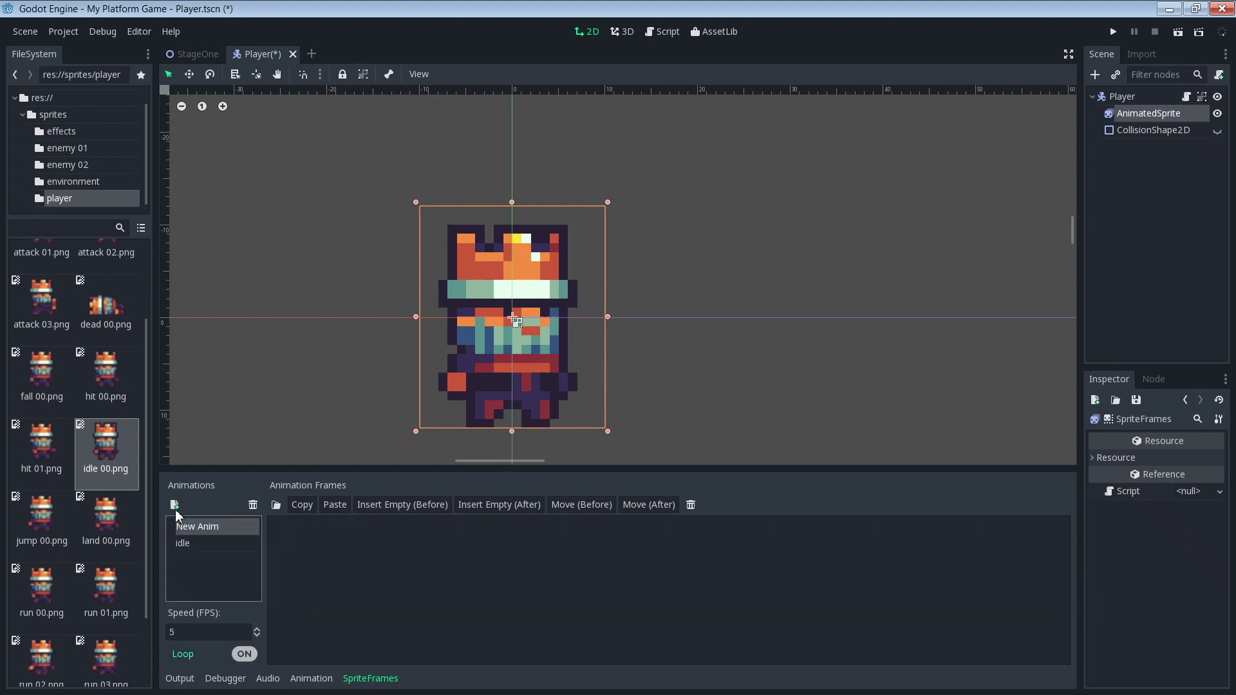
double_click(217, 528)
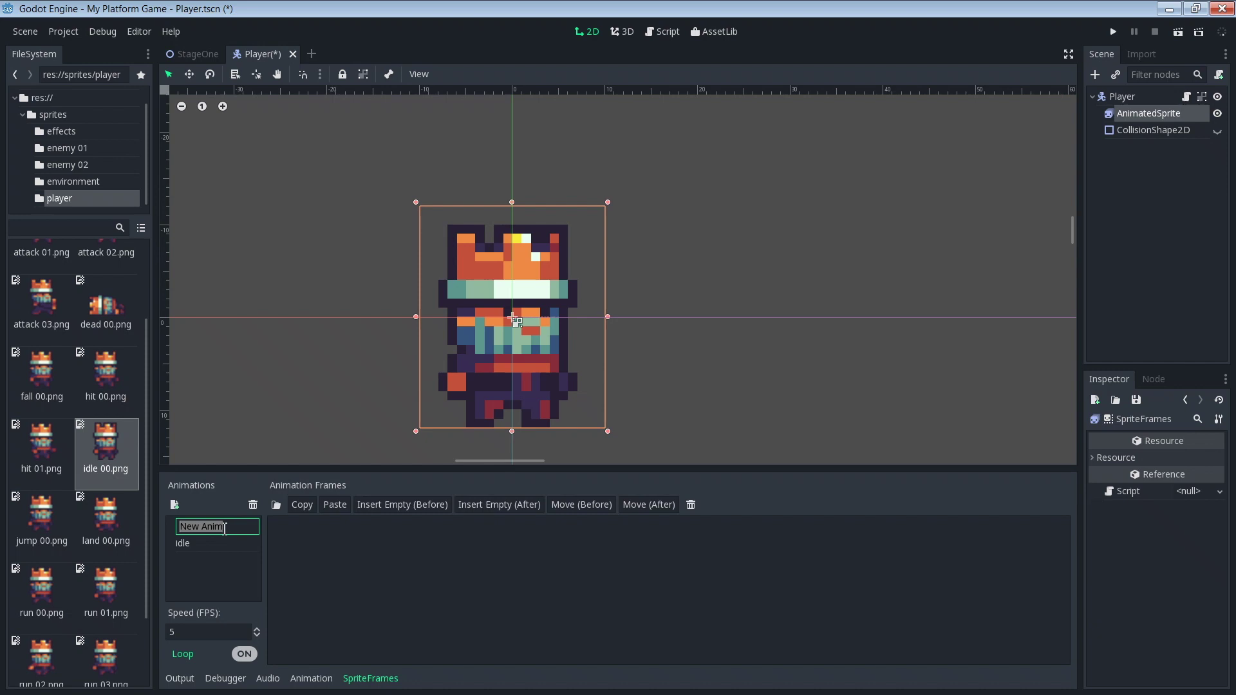
type("run")
key("Return")
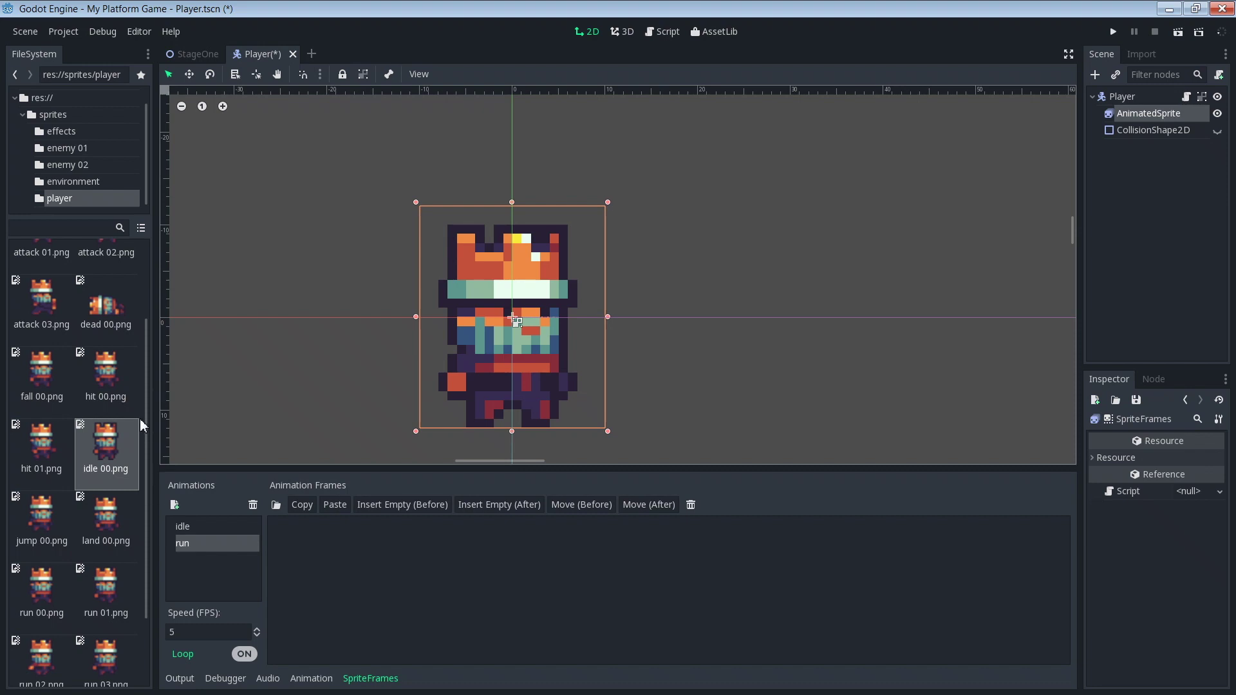
- Add run 00.png through run 03.png as the run animation's four frames
left_click_drag(148, 411, 138, 484)
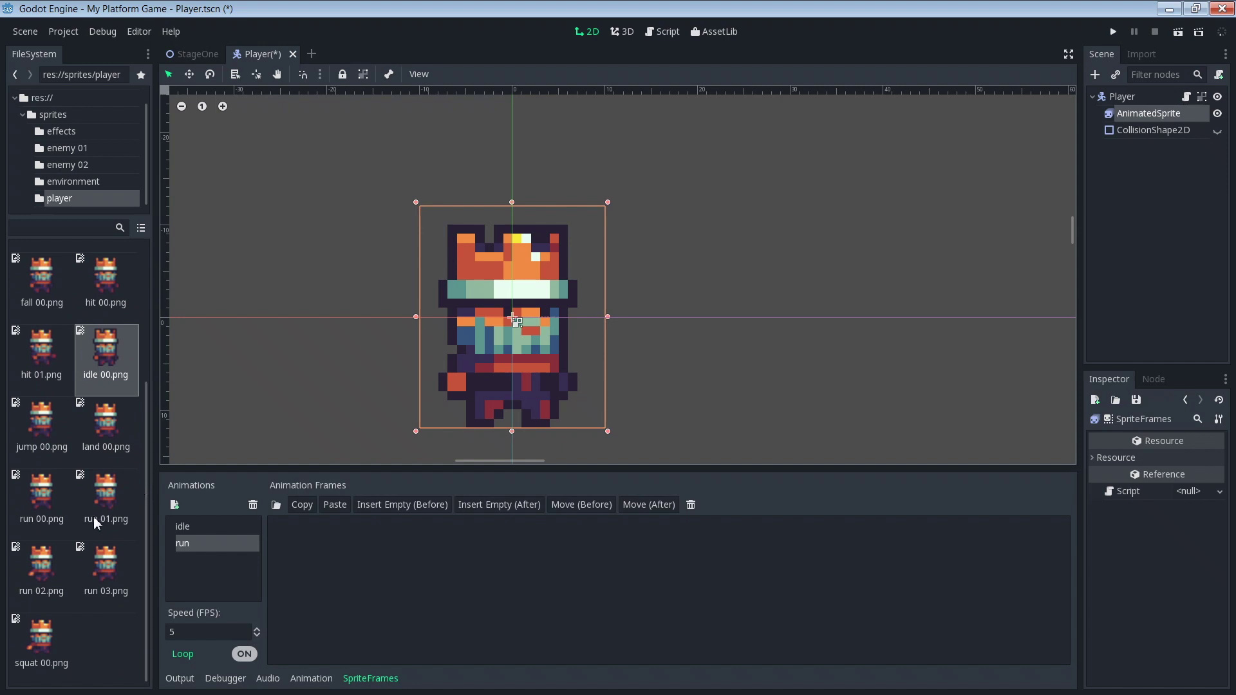
left_click_drag(45, 496, 309, 560)
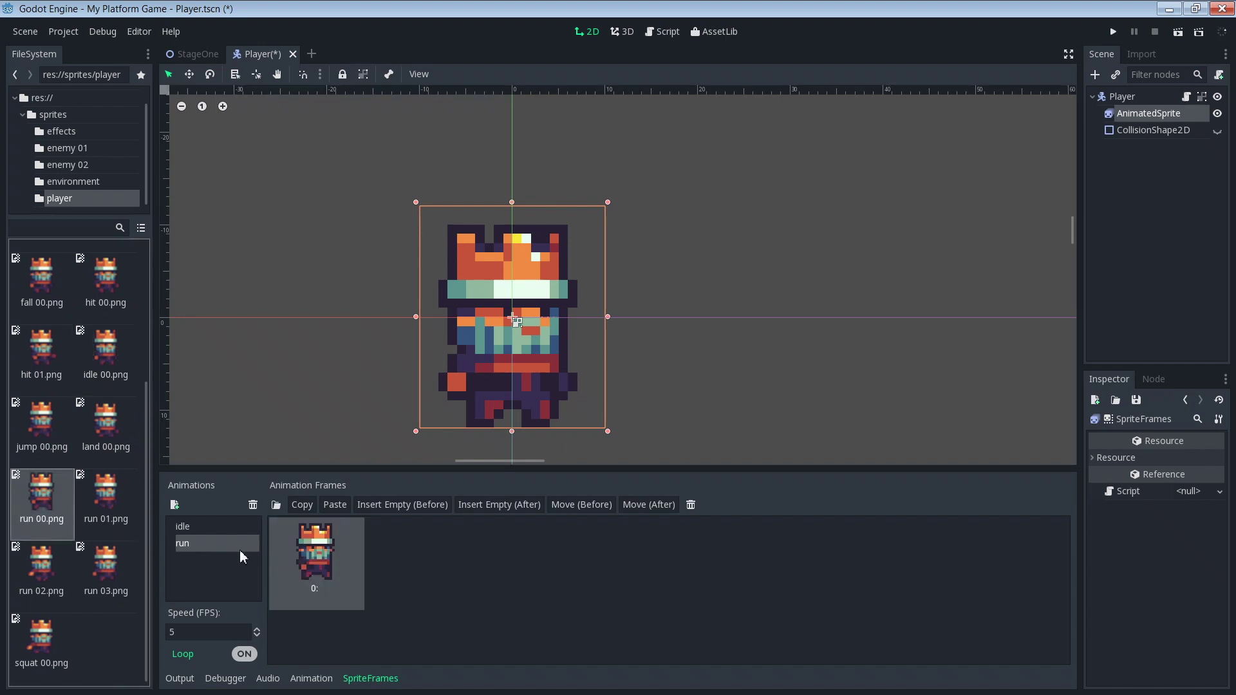
left_click_drag(116, 501, 386, 559)
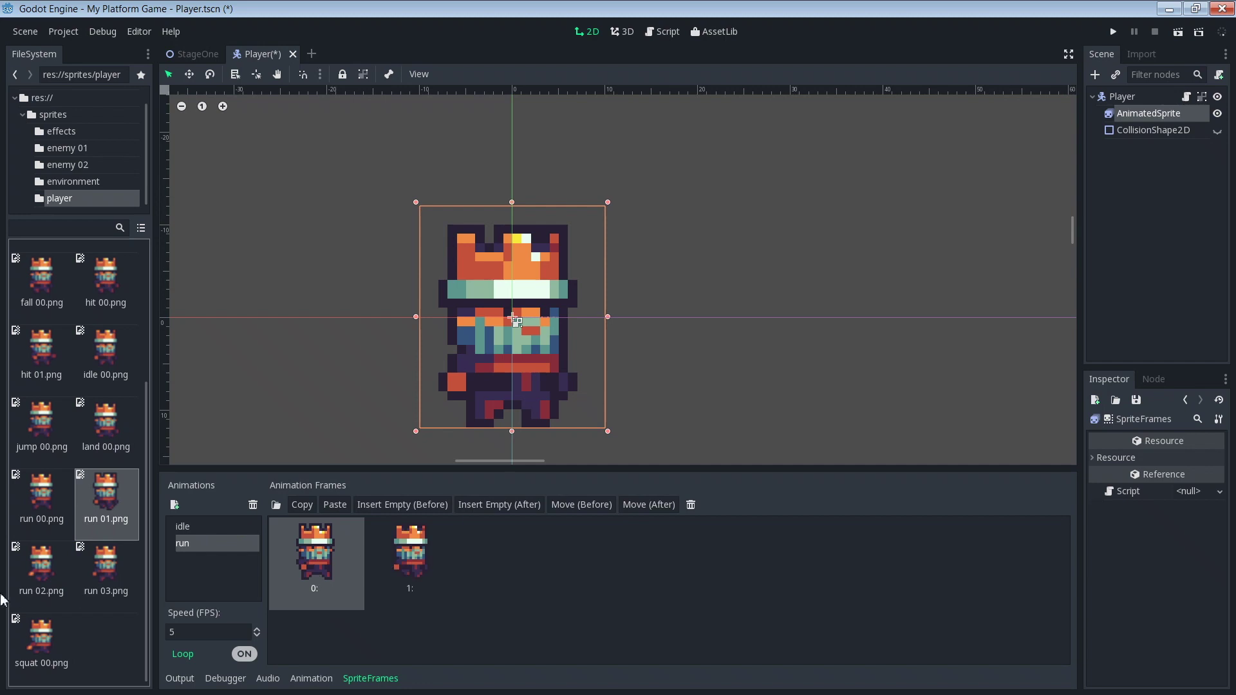
left_click_drag(49, 577, 505, 560)
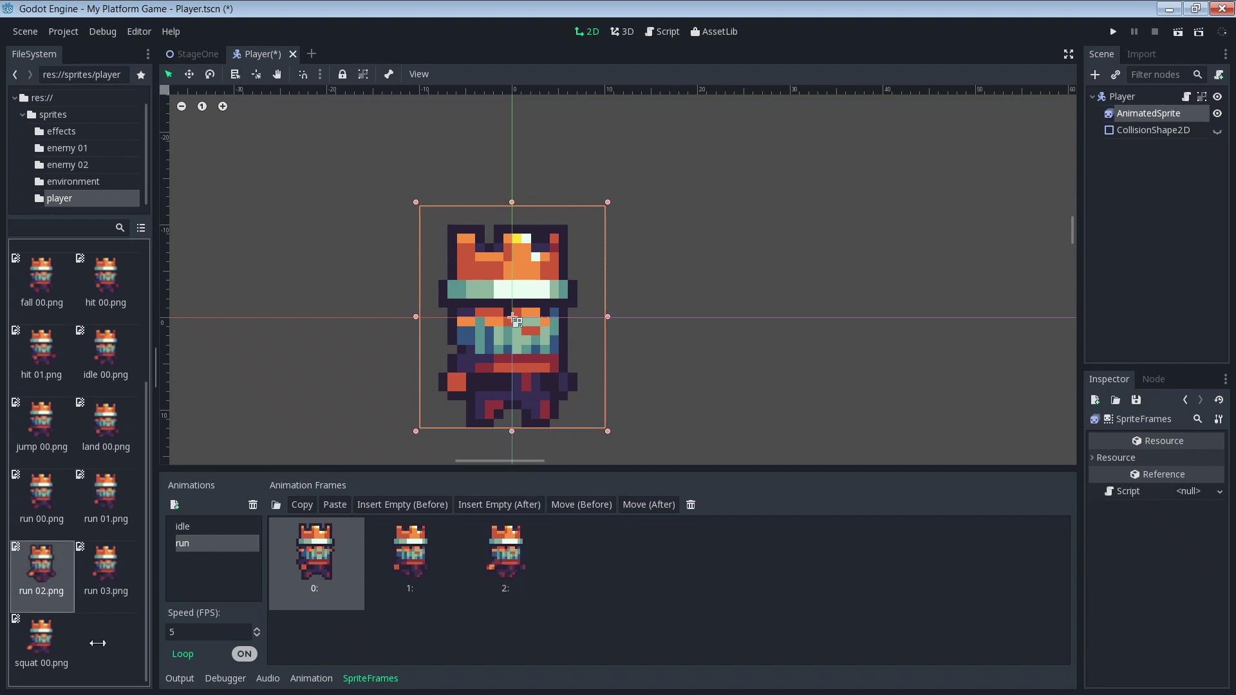
left_click_drag(84, 577, 587, 554)
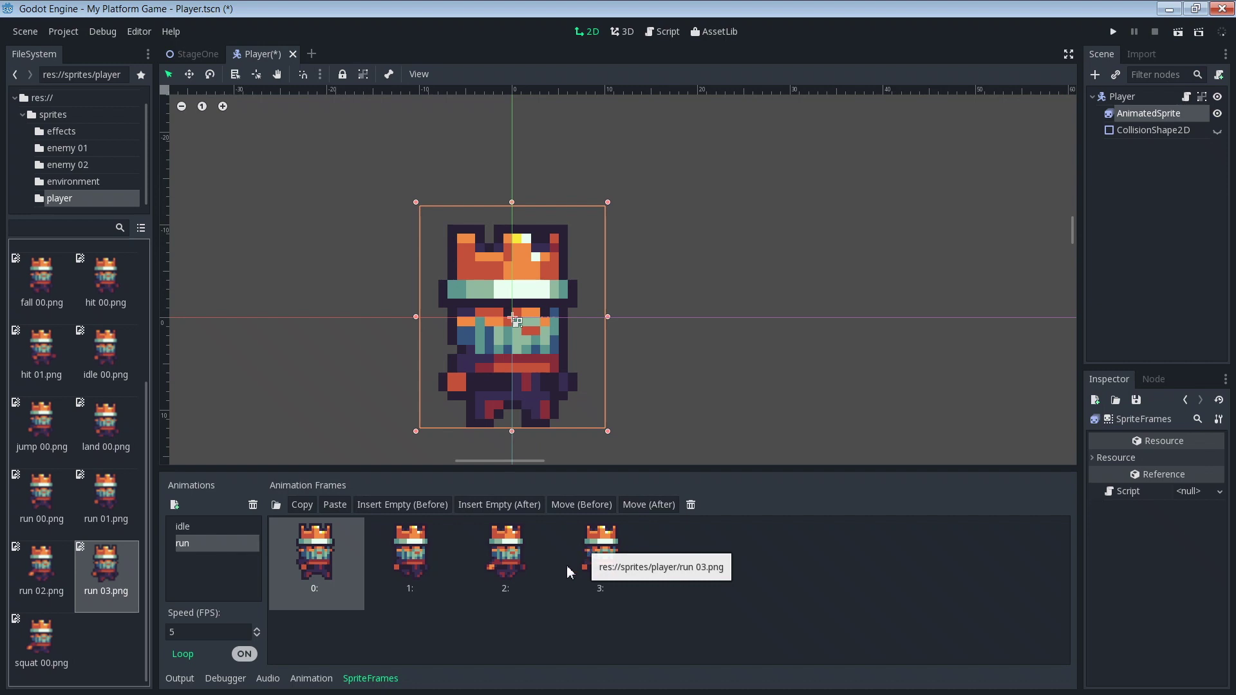
- Set the run animation's speed to 12 FPS
left_click(198, 633)
type("a")
key("BackSpace")
type("12")
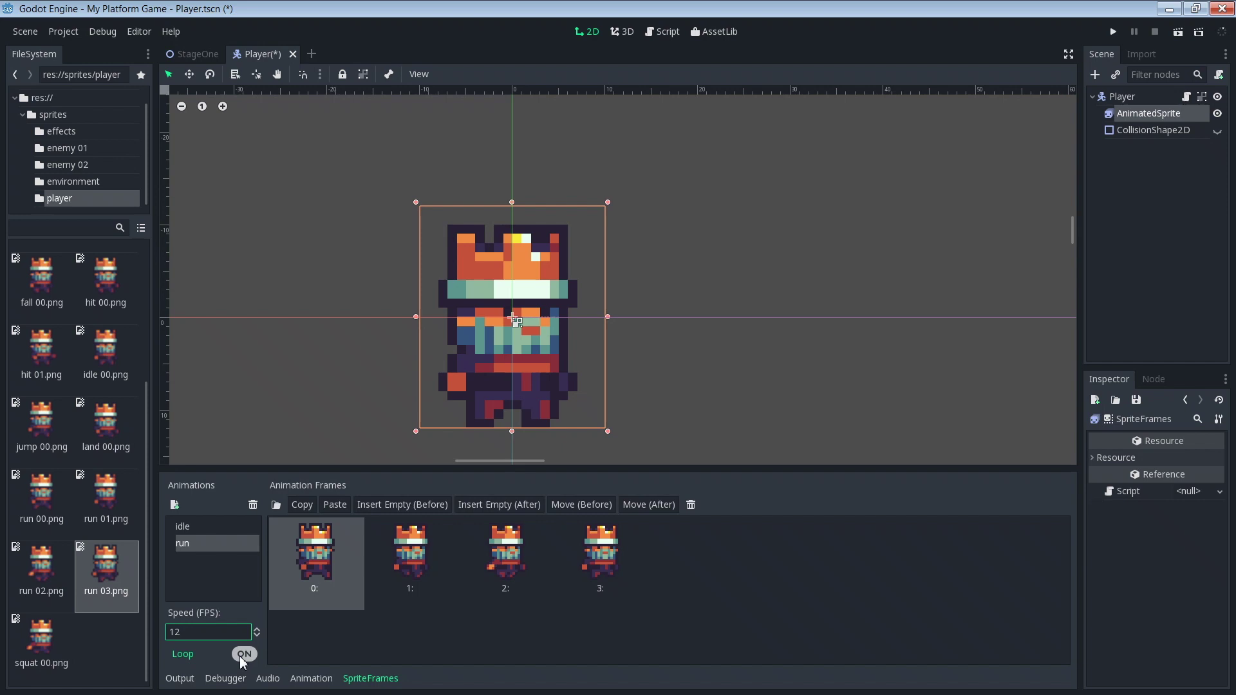
left_click(345, 640)
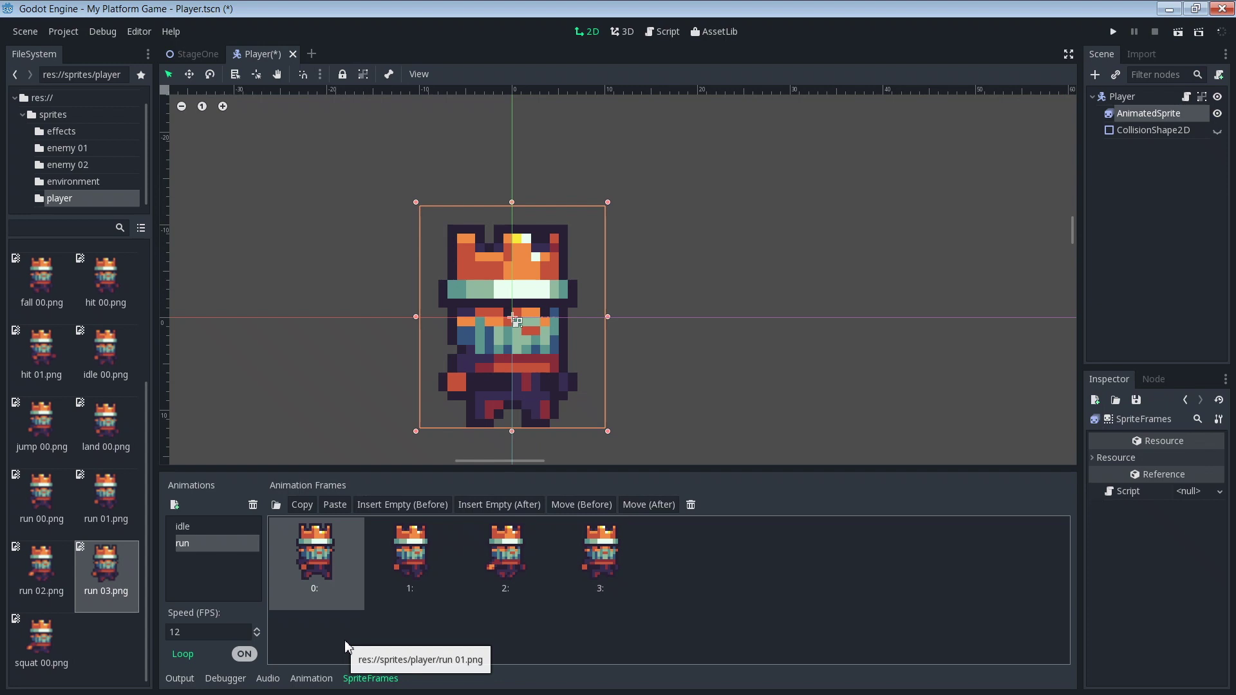
- Create a 'jump' animation holding the single frame jump 00.png
left_click(174, 504)
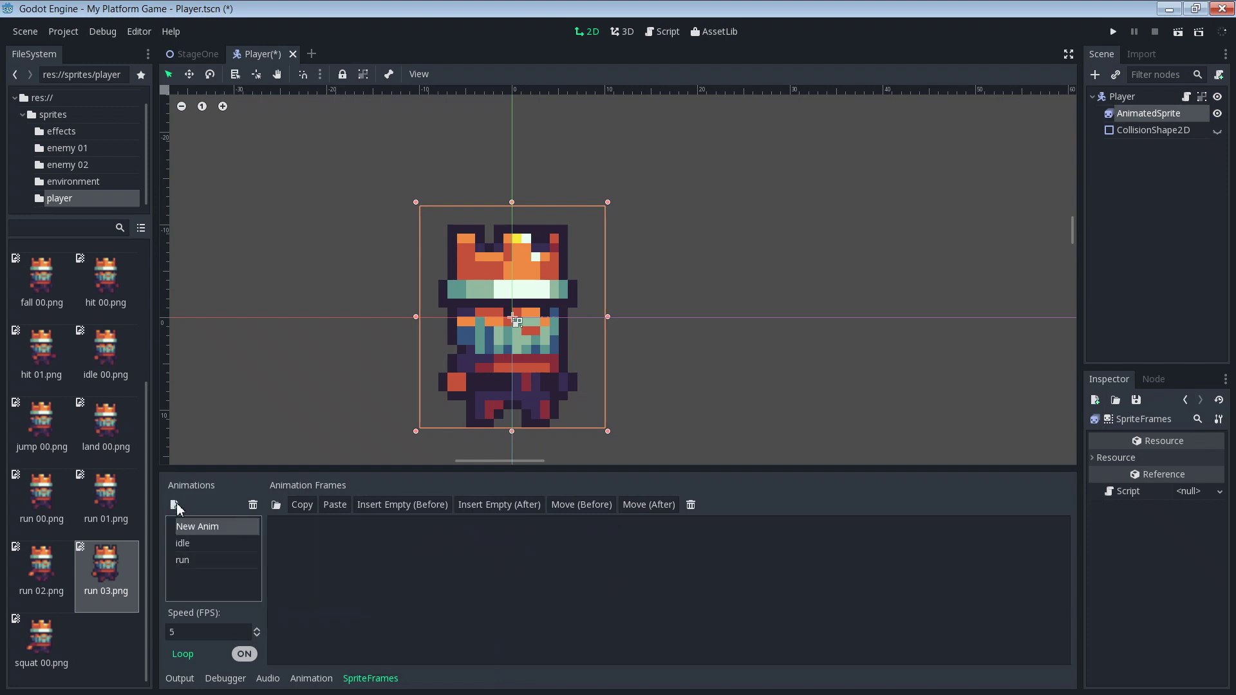
double_click(218, 532)
type("jump")
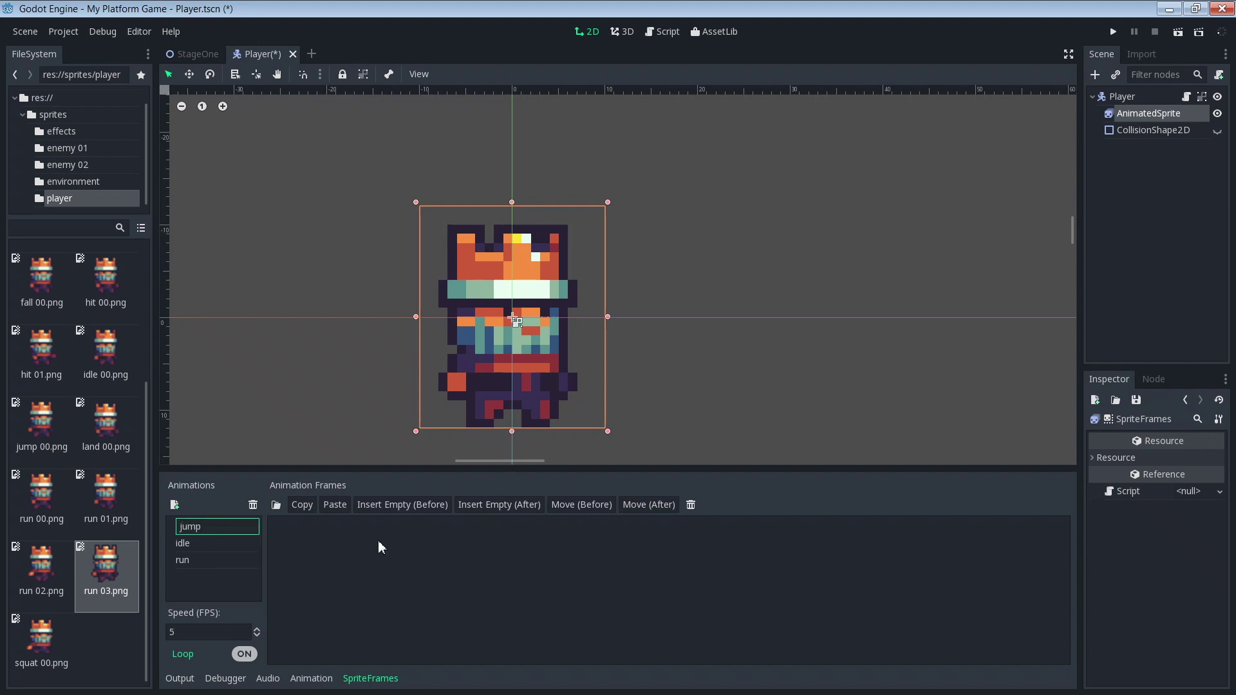
left_click(377, 539)
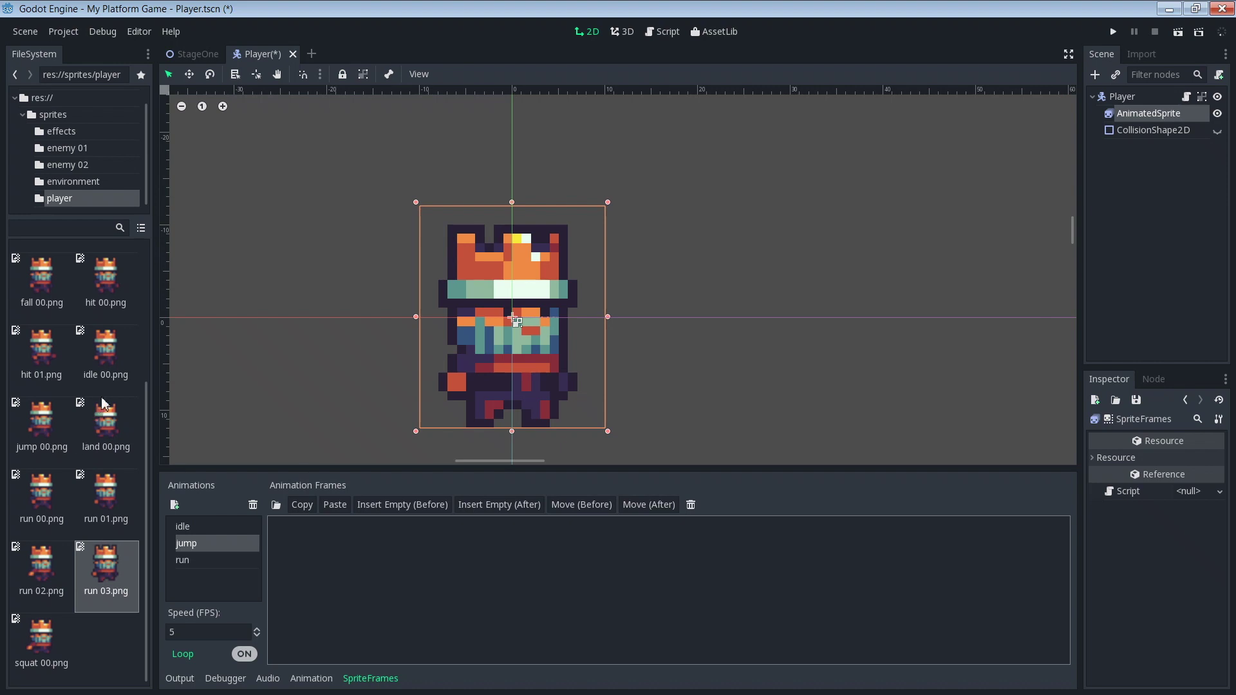
left_click_drag(45, 431, 376, 563)
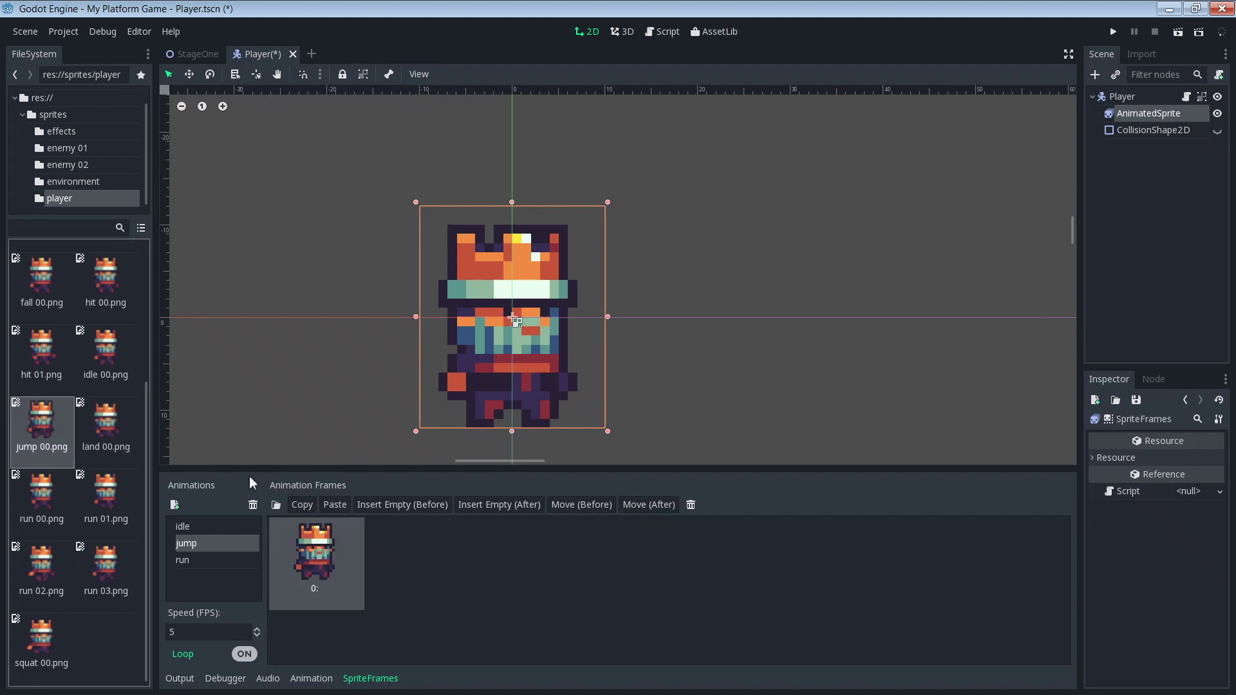
- Create a 'fall' animation holding the single frame fall 00.png
left_click(173, 505)
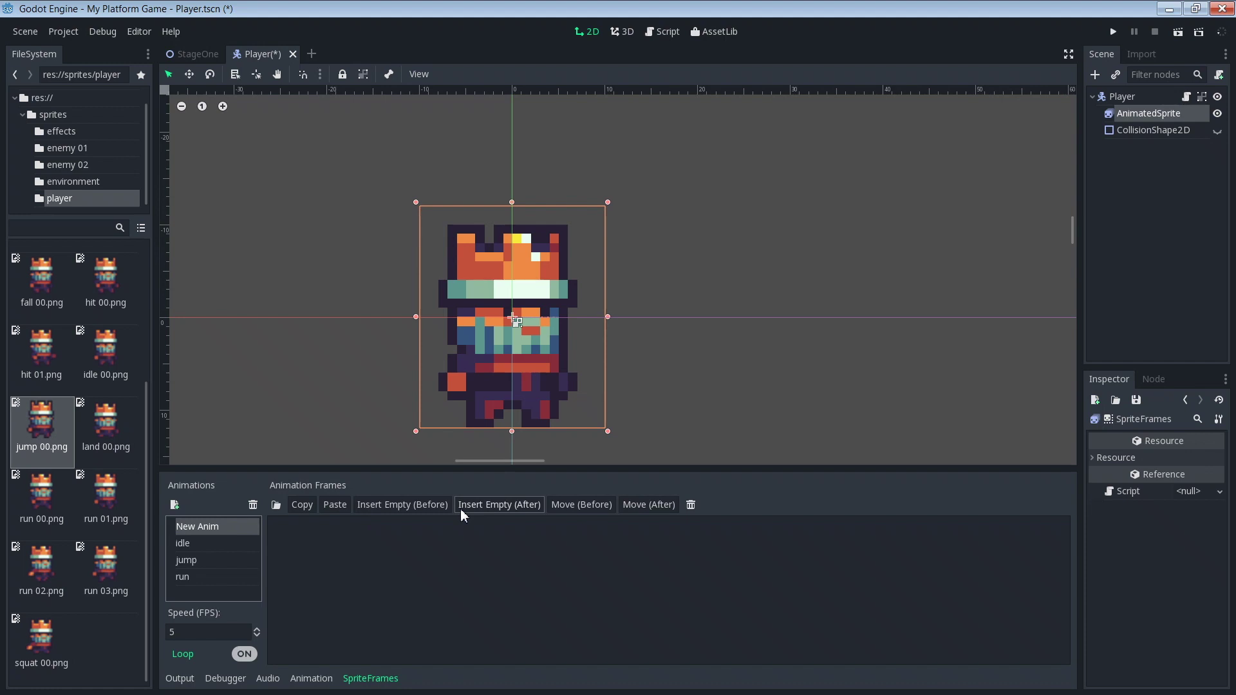
double_click(217, 528)
type("fall")
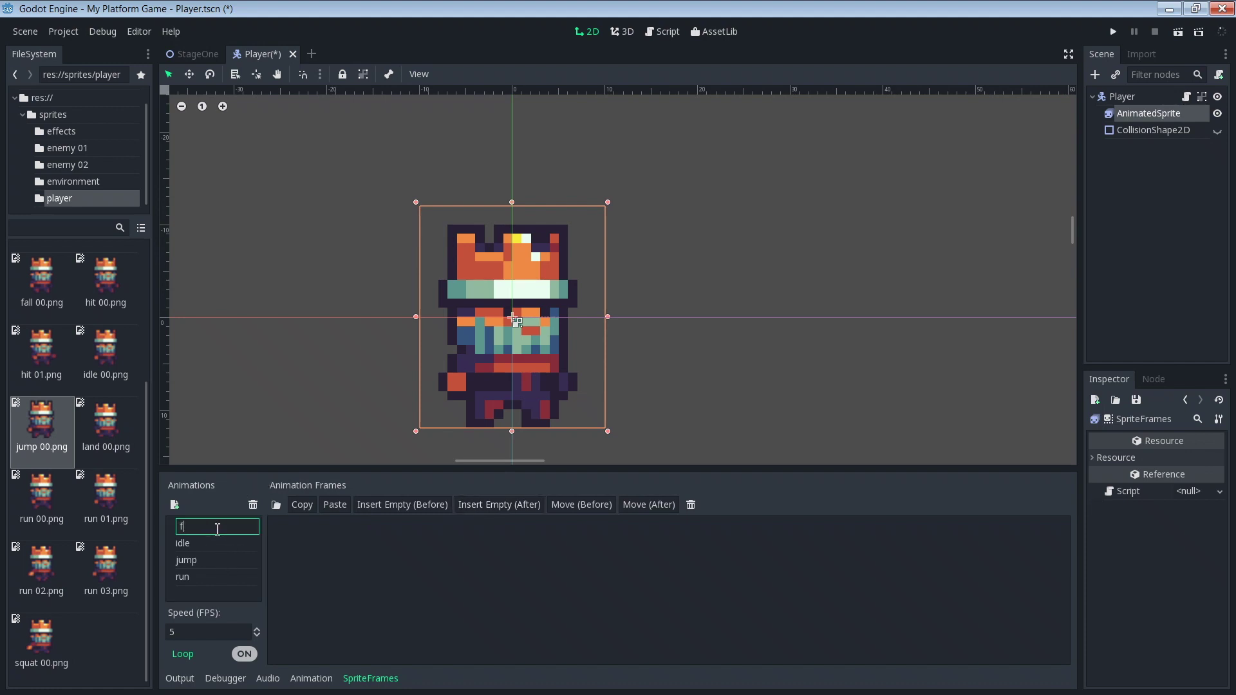
left_click(317, 542)
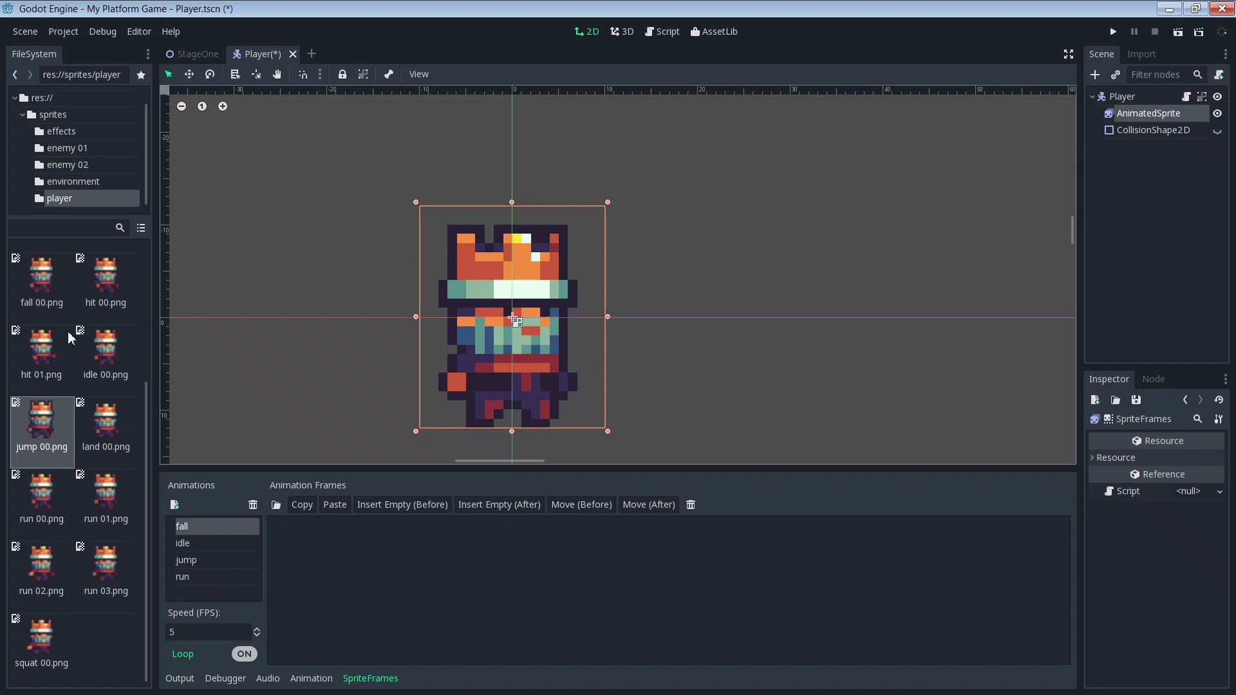
left_click_drag(144, 406, 147, 334)
left_click_drag(48, 395, 321, 542)
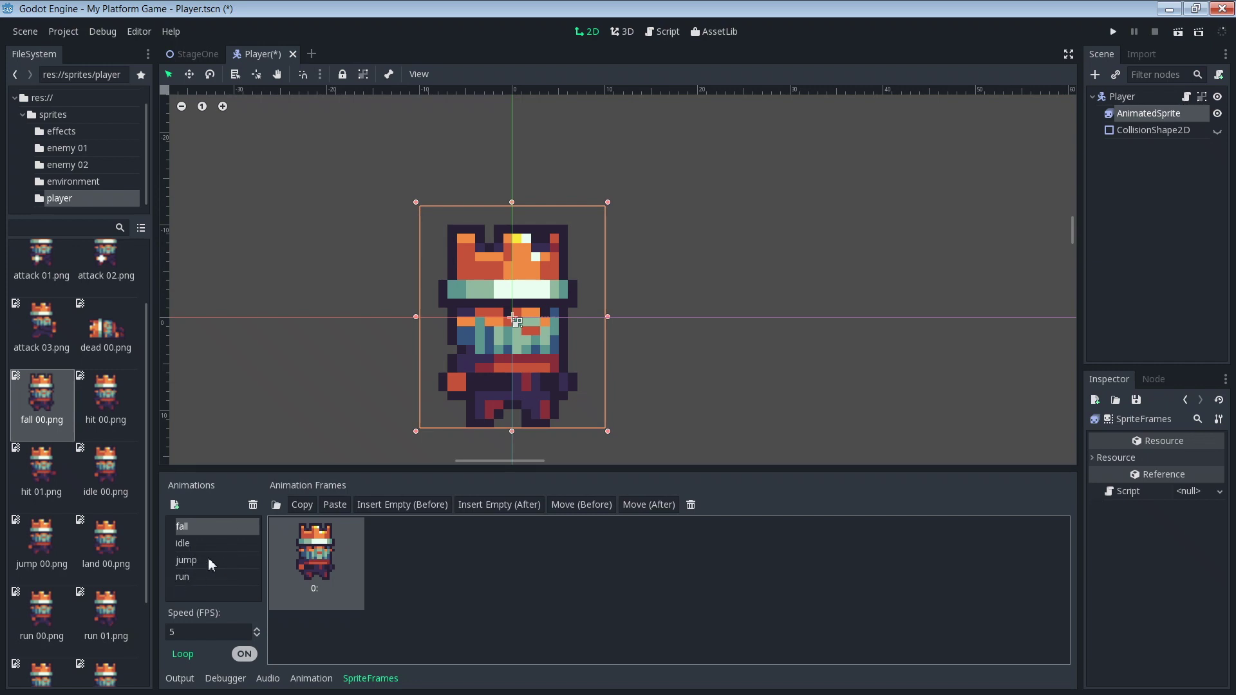
- Set the jump animation to 0 FPS with looping off
left_click(190, 566)
left_click_drag(202, 632, 137, 639)
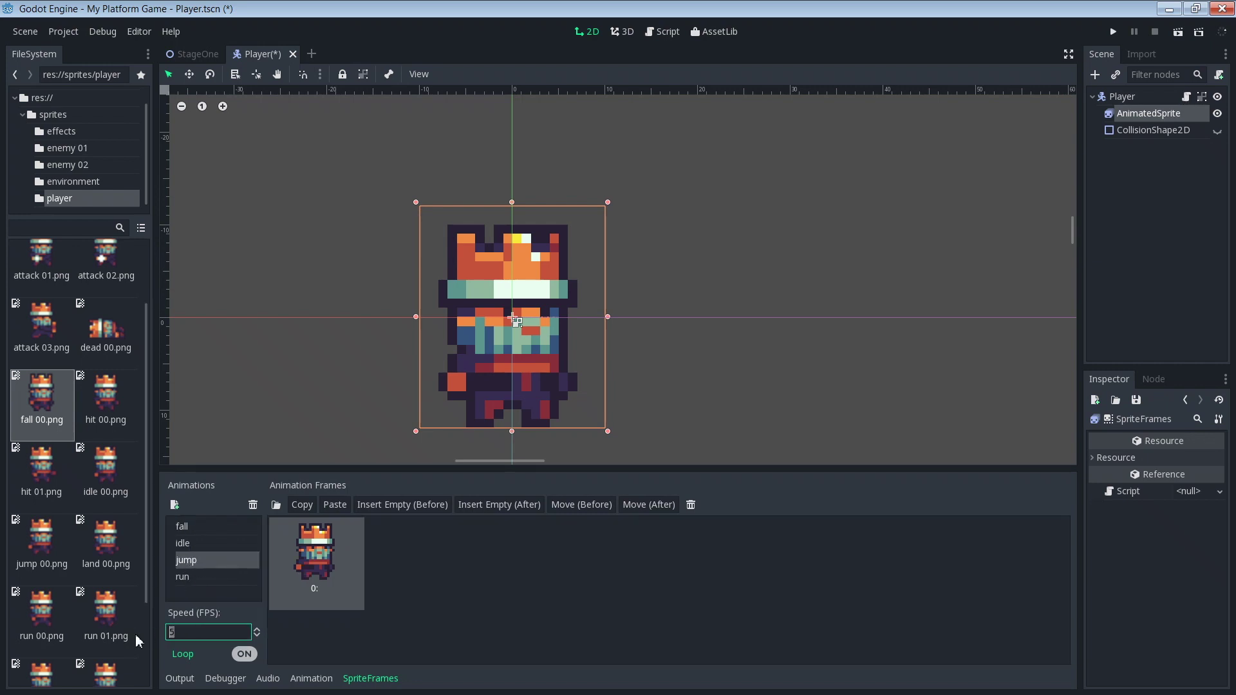
type("0")
left_click(251, 655)
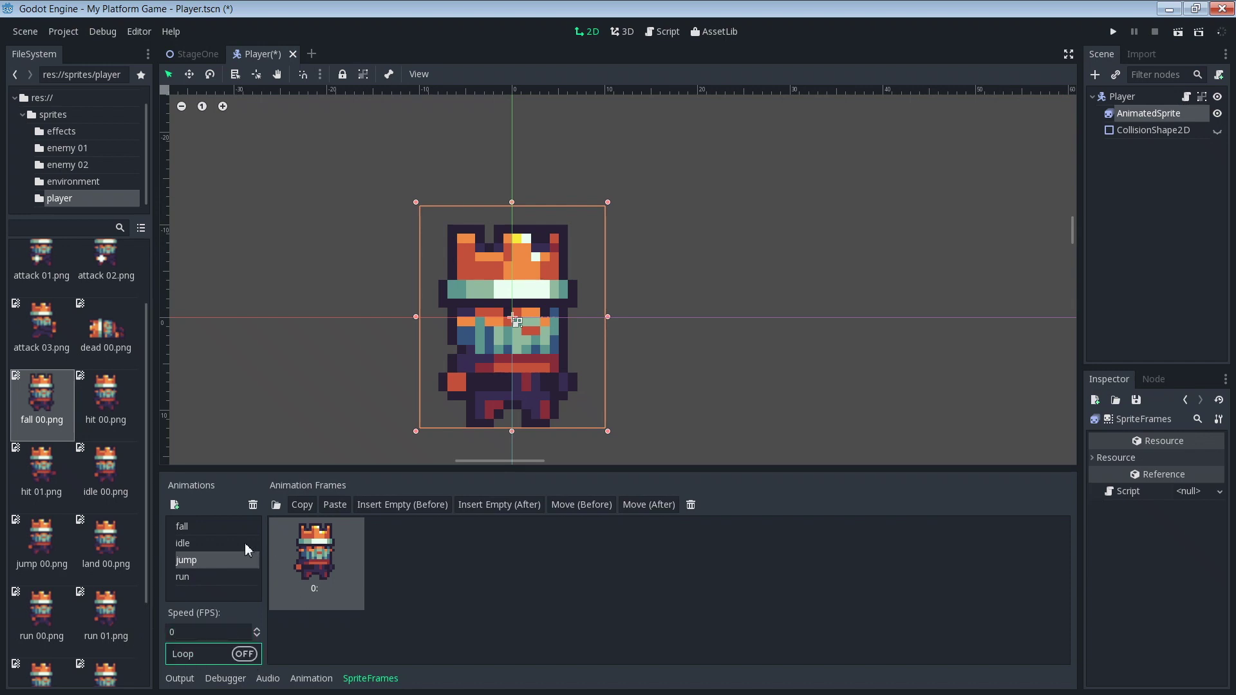
- Set the fall animation to 0 FPS with looping off
left_click(186, 527)
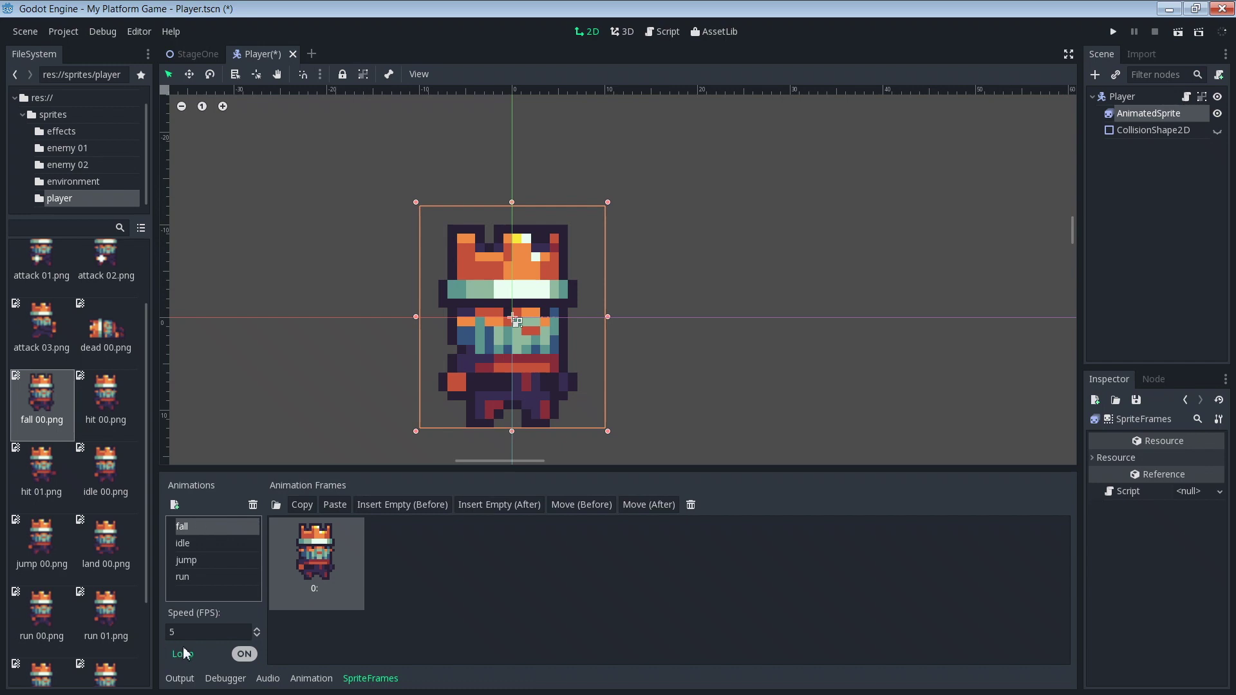
left_click(168, 633)
type("0")
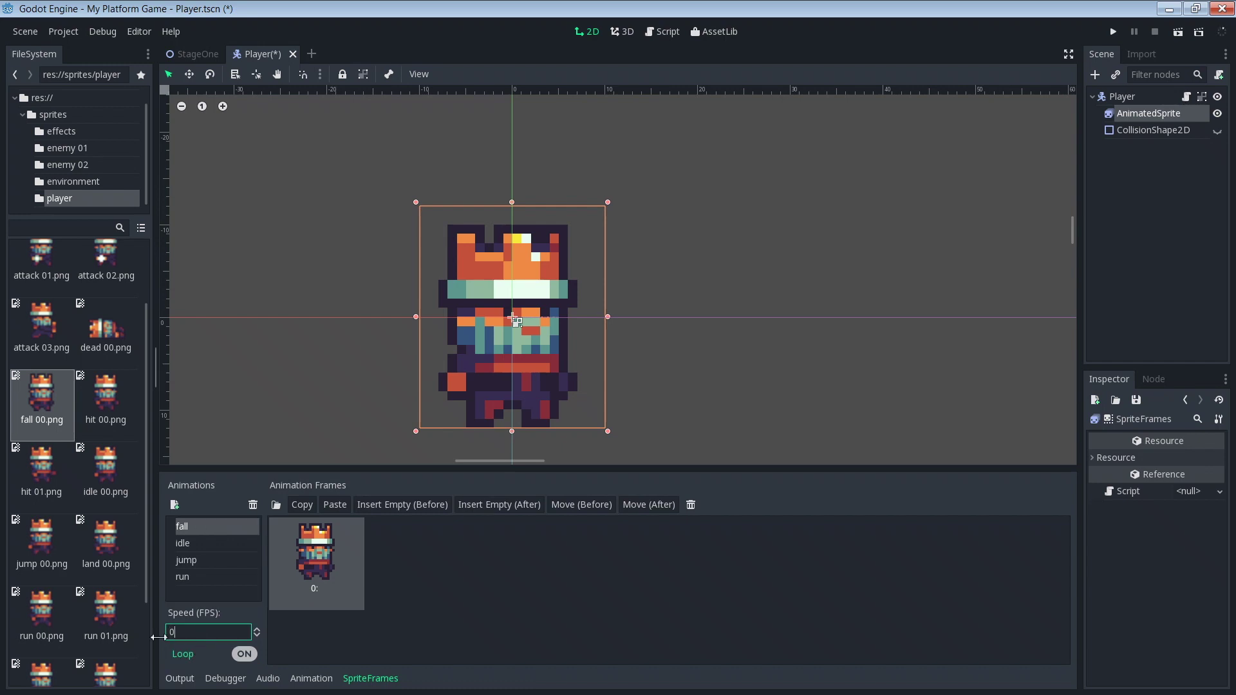
left_click(244, 654)
left_click(448, 627)
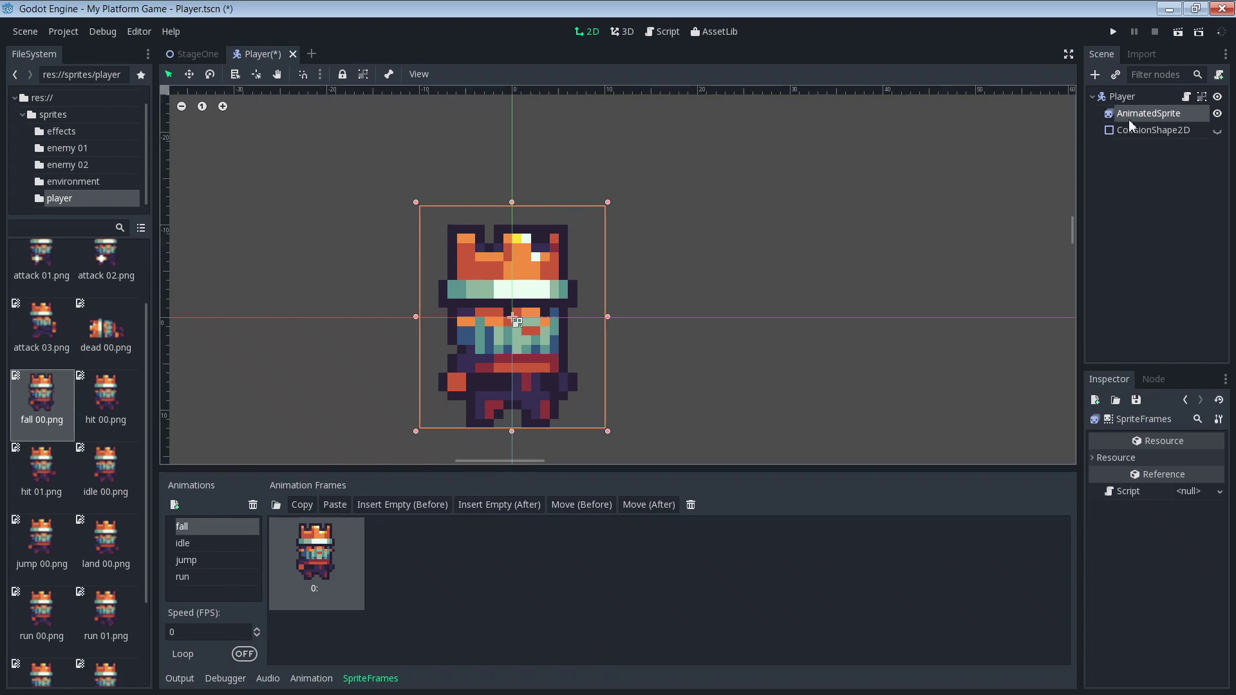
- Set the AnimatedSprite's Animation to run, stepping its Frame to 1 and back to 0
left_click(1145, 112)
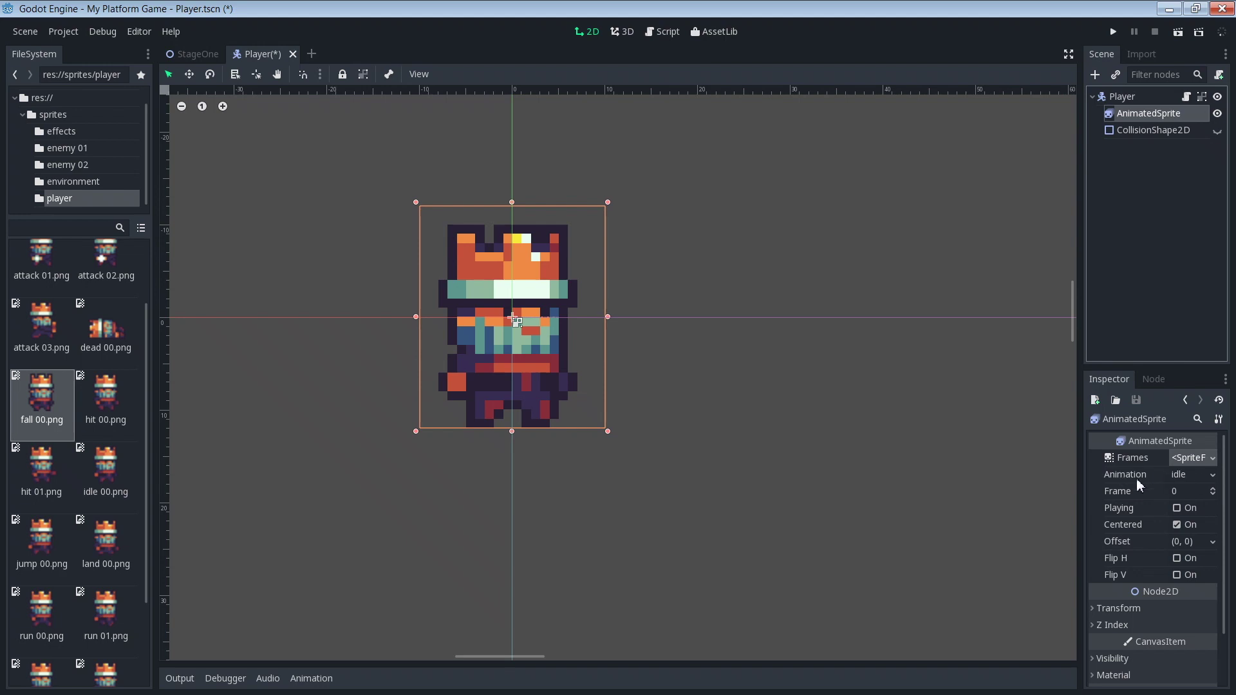
left_click(1209, 478)
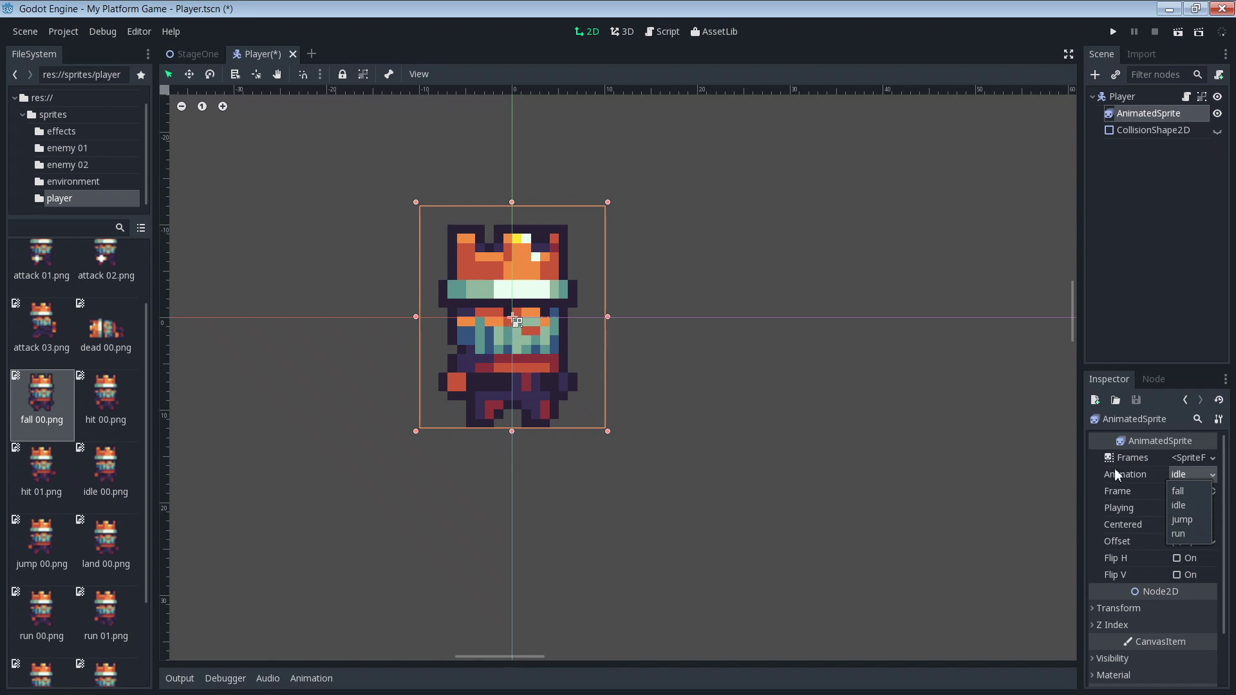
left_click(1152, 499)
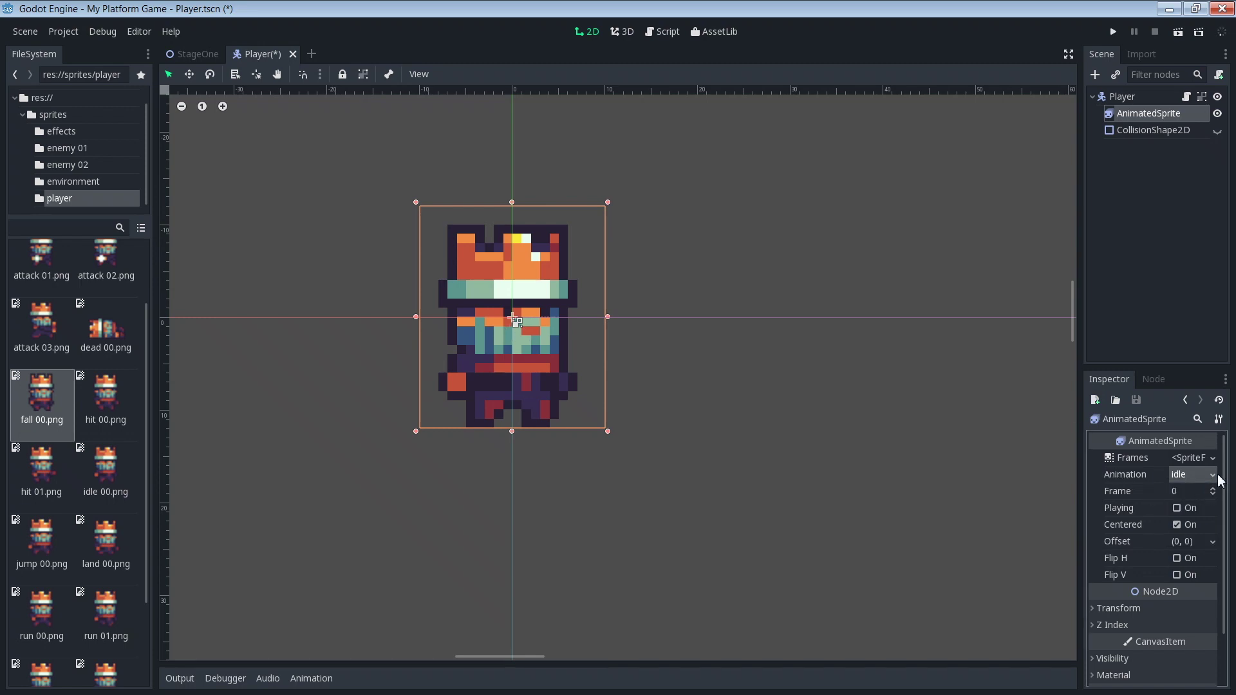
left_click(1212, 477)
left_click(1189, 534)
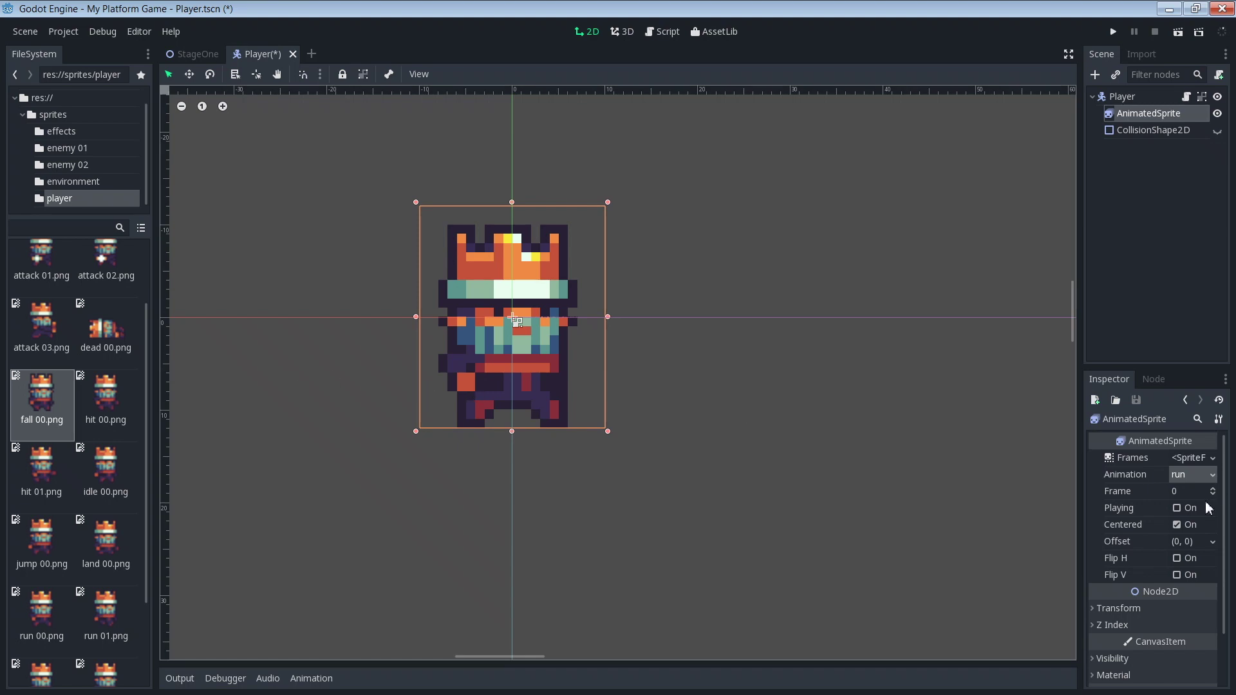
left_click(1188, 491)
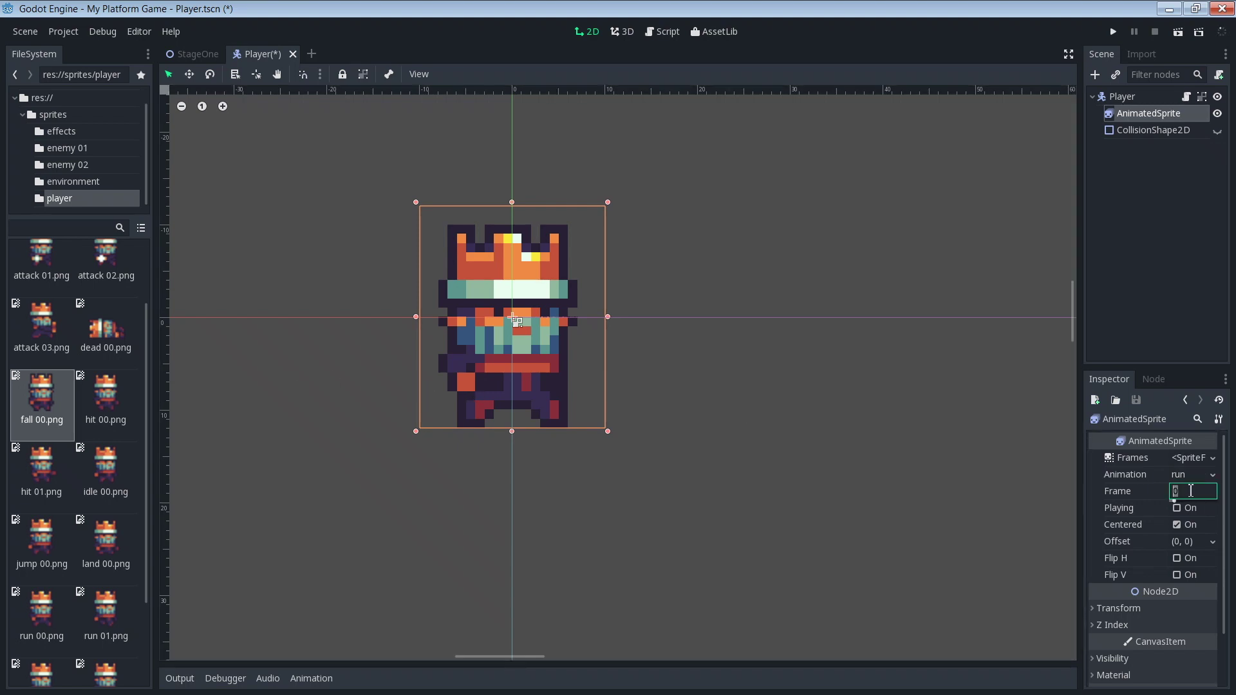
type("1")
key("Return")
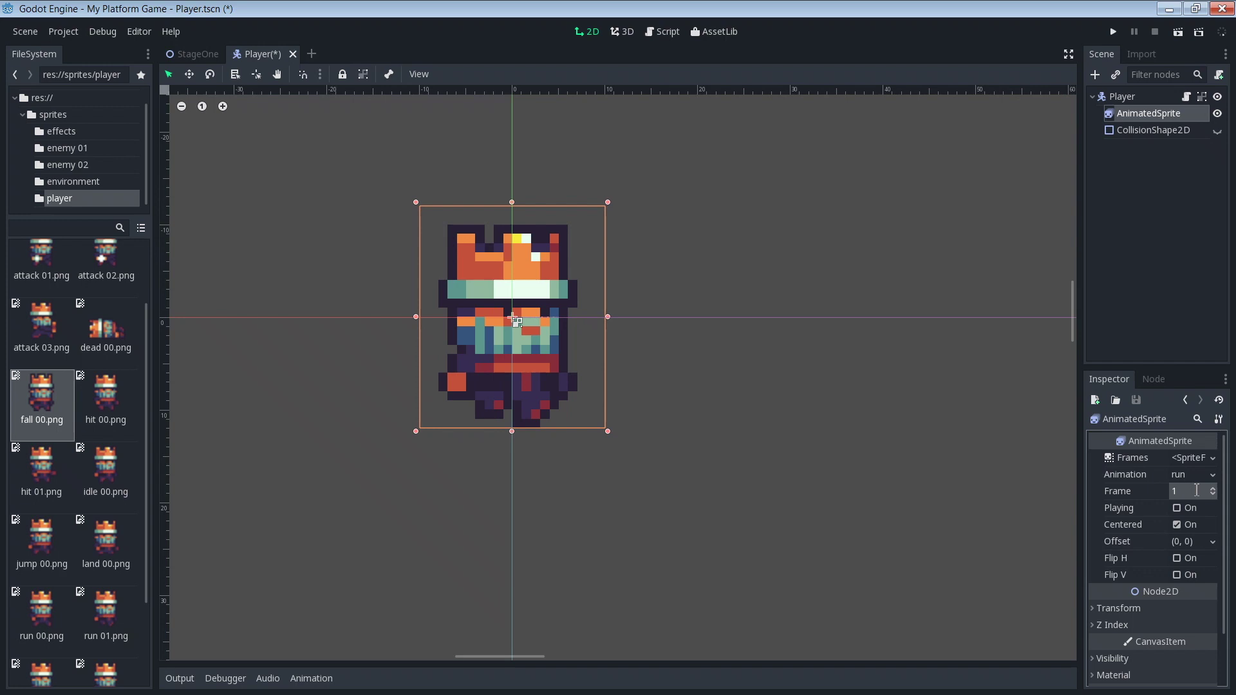
left_click(1194, 492)
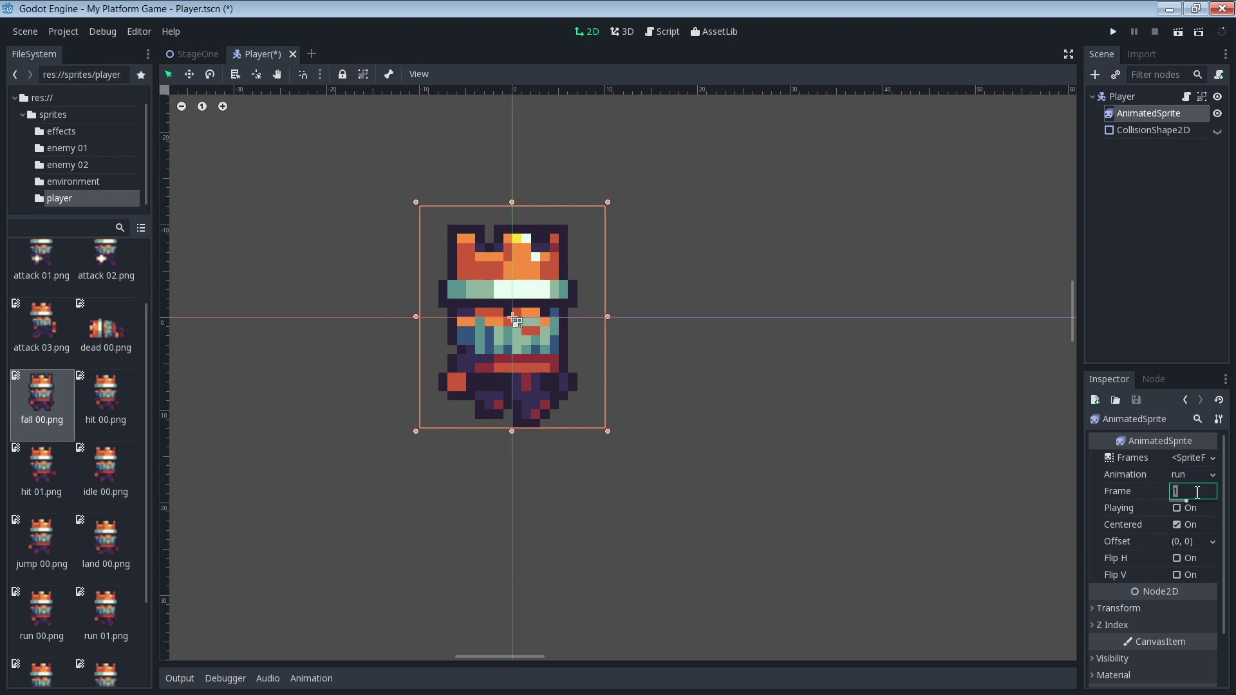
type("0")
key("Return")
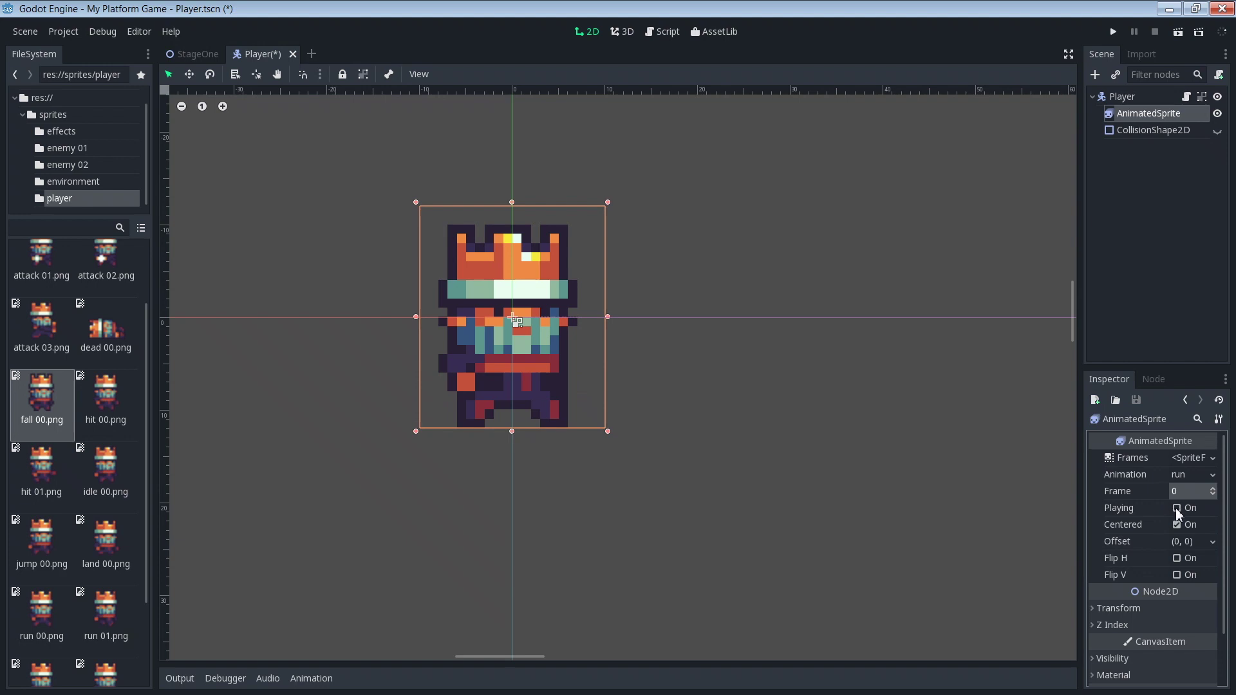
- Turn on Playing and preview the fall and jump animations before returning to idle
left_click(1175, 508)
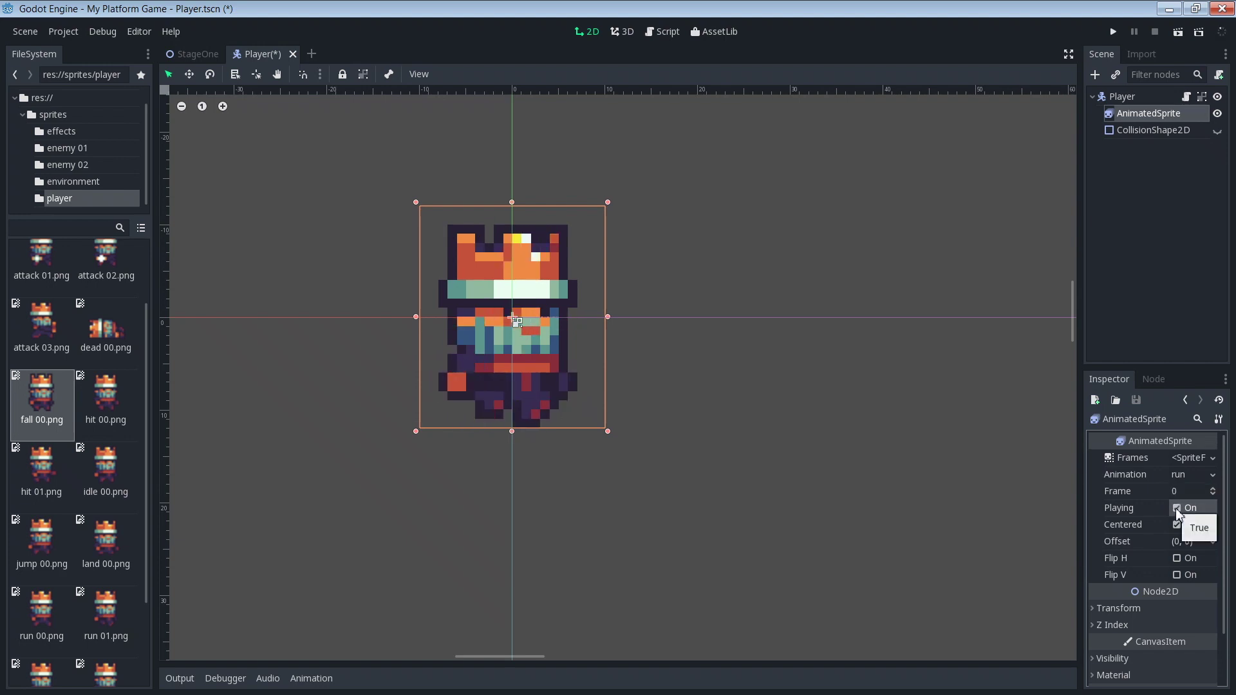
left_click(1214, 477)
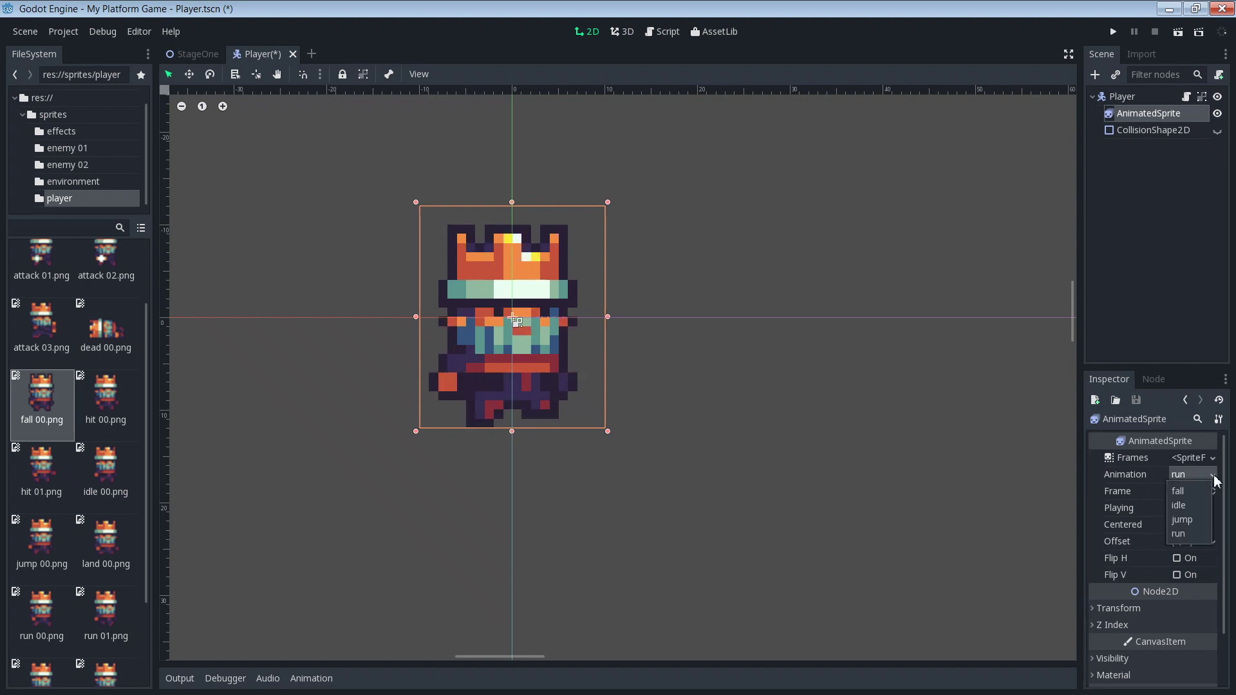
left_click(1179, 491)
left_click(1209, 478)
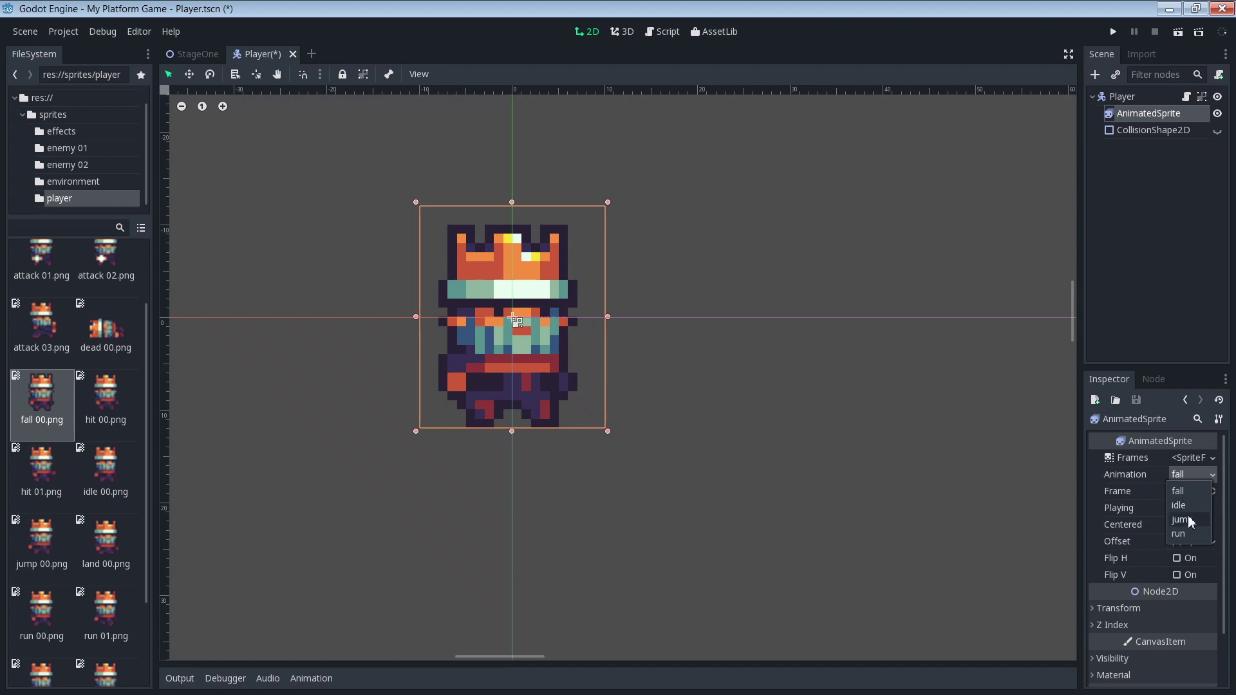
left_click(1188, 519)
left_click(1203, 480)
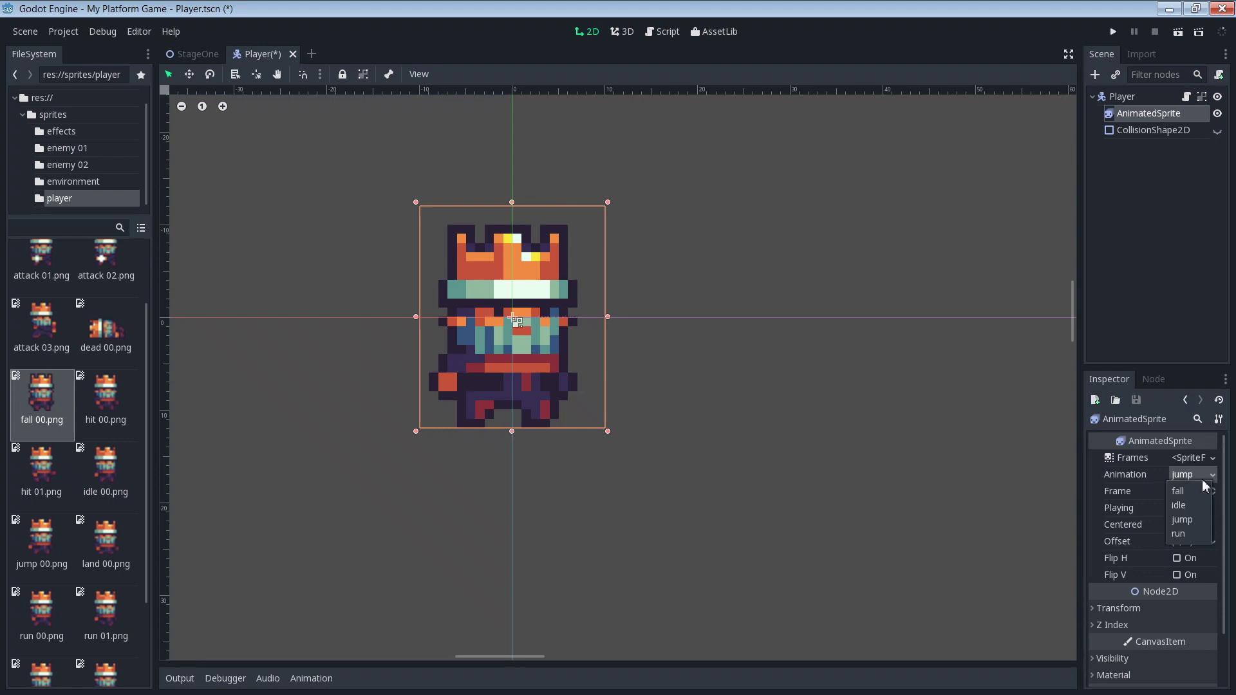
left_click(1178, 505)
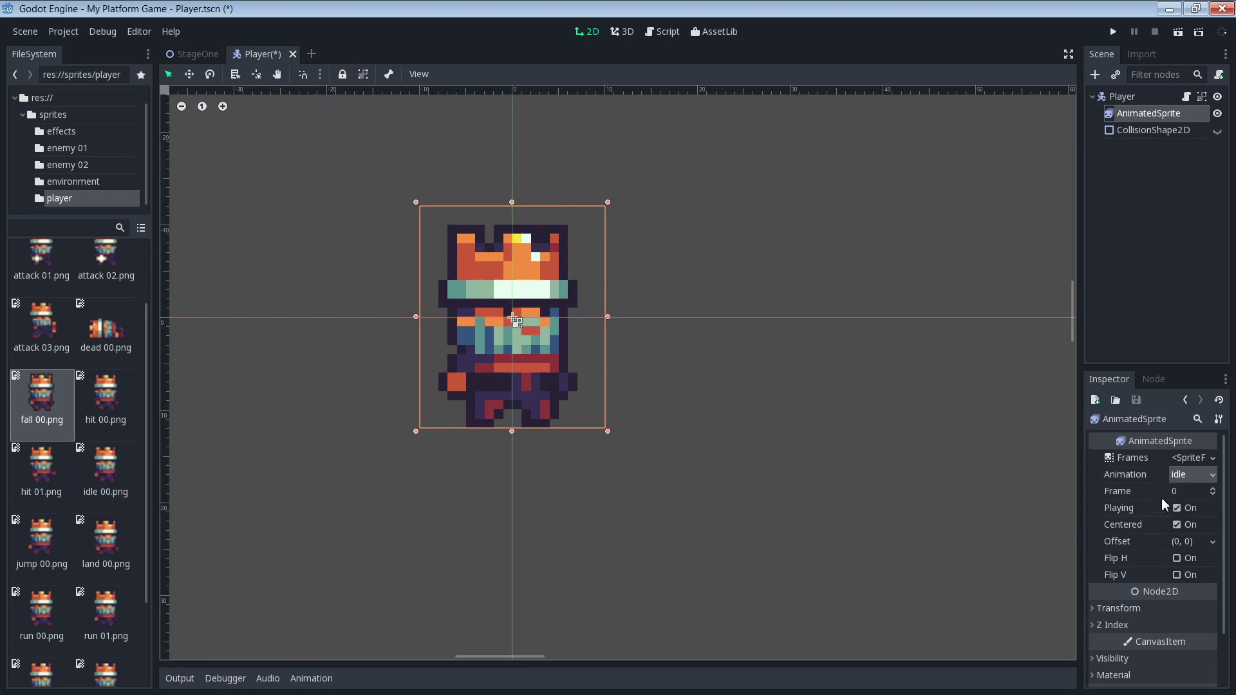